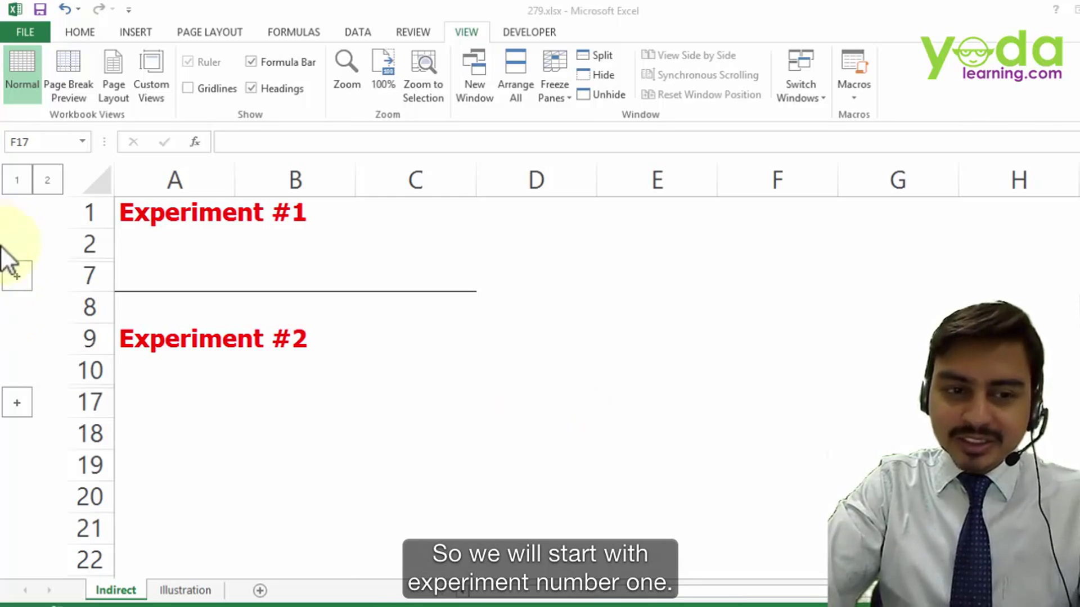
Expand Experiment #1's rows, type A5 into B3, and give B4 the formula =B3
click(18, 279)
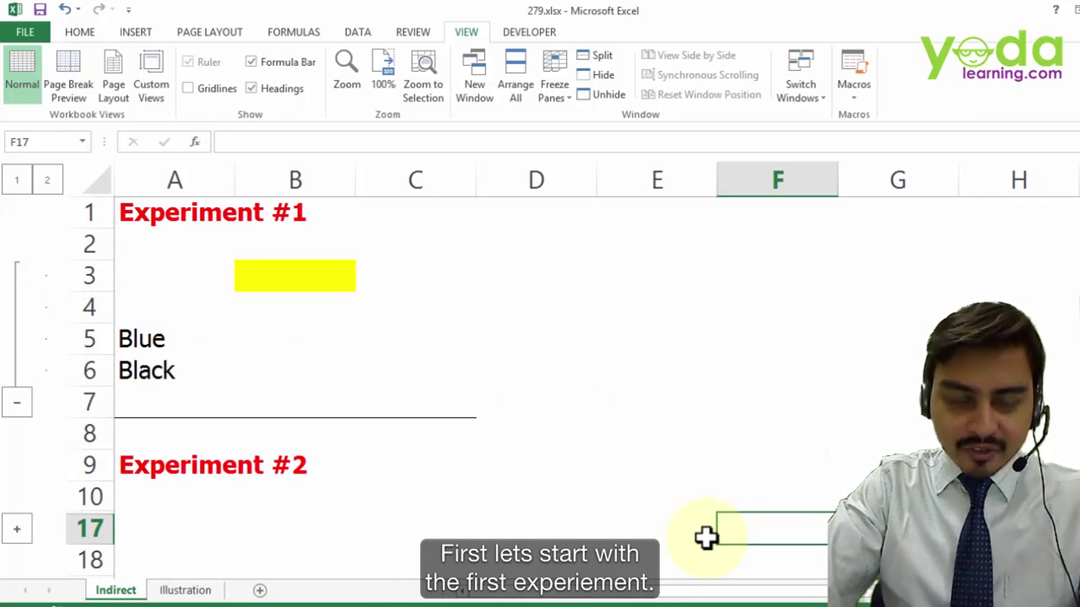
click(314, 286)
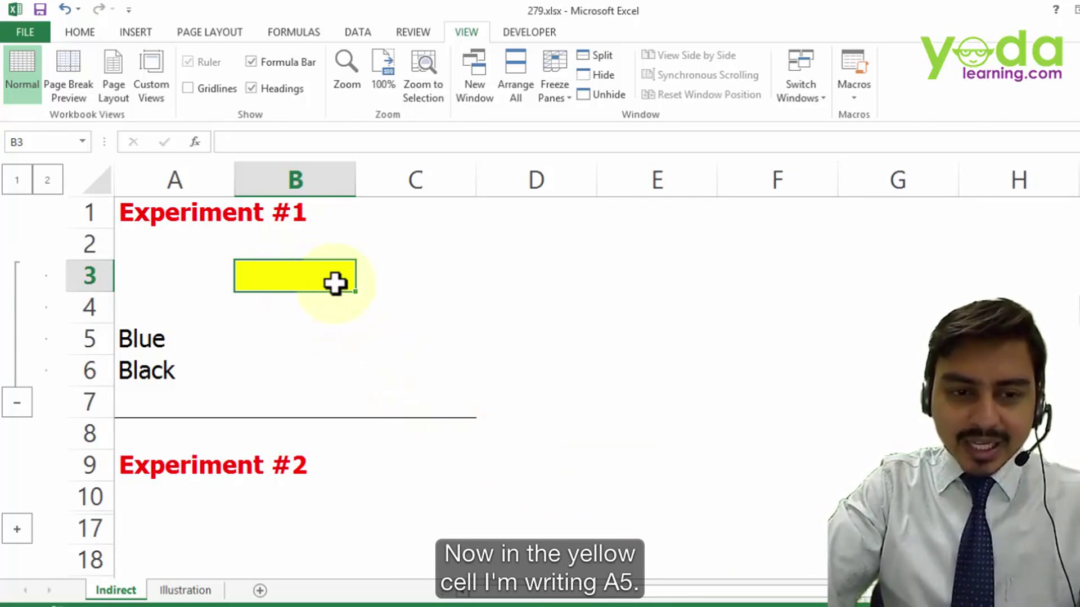
text(A5)
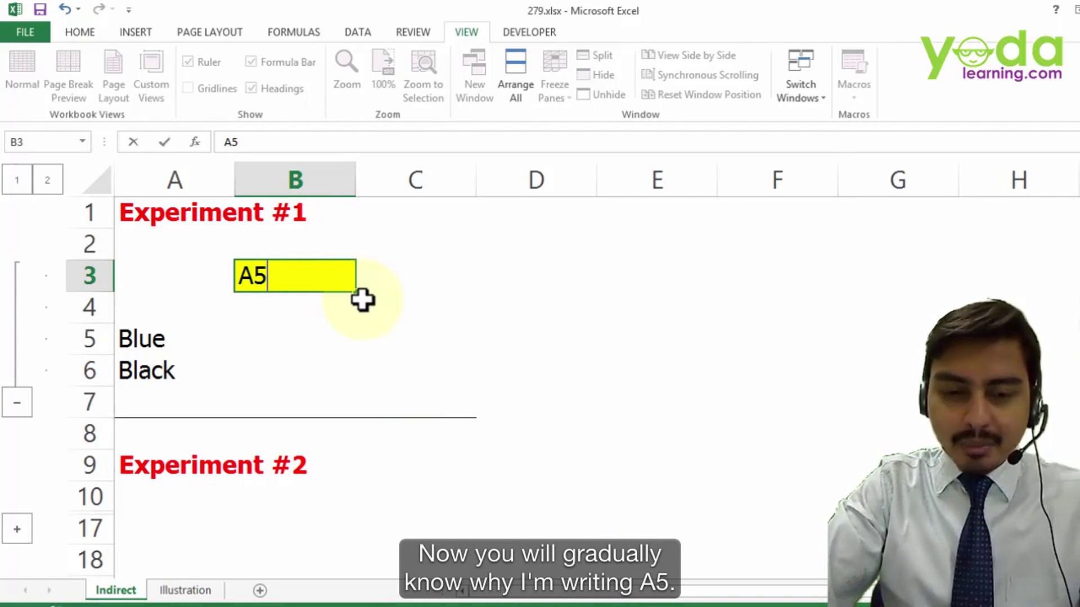
click(308, 306)
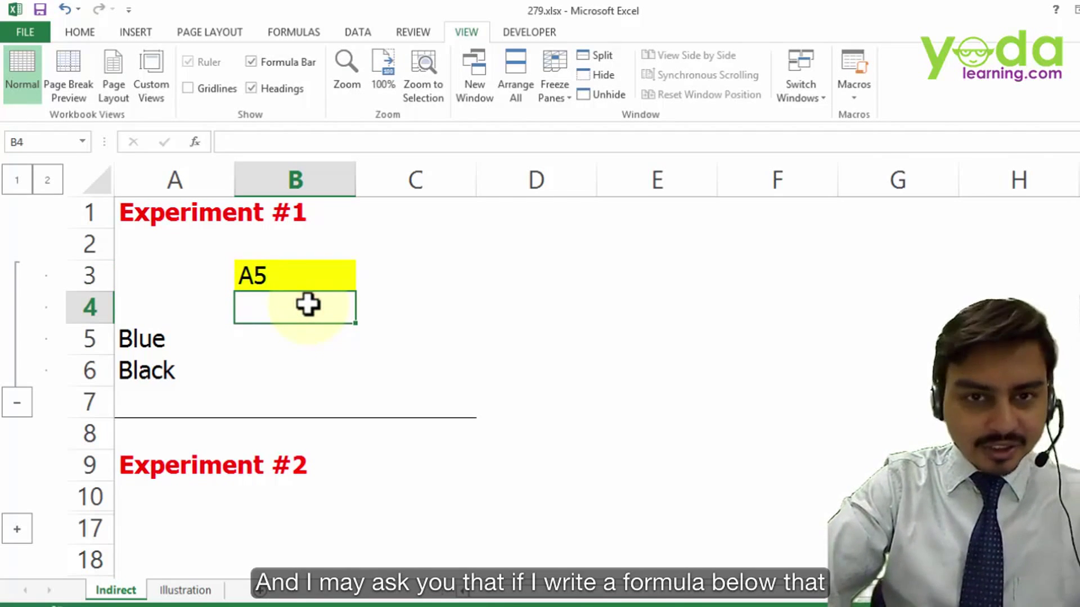
text(=)
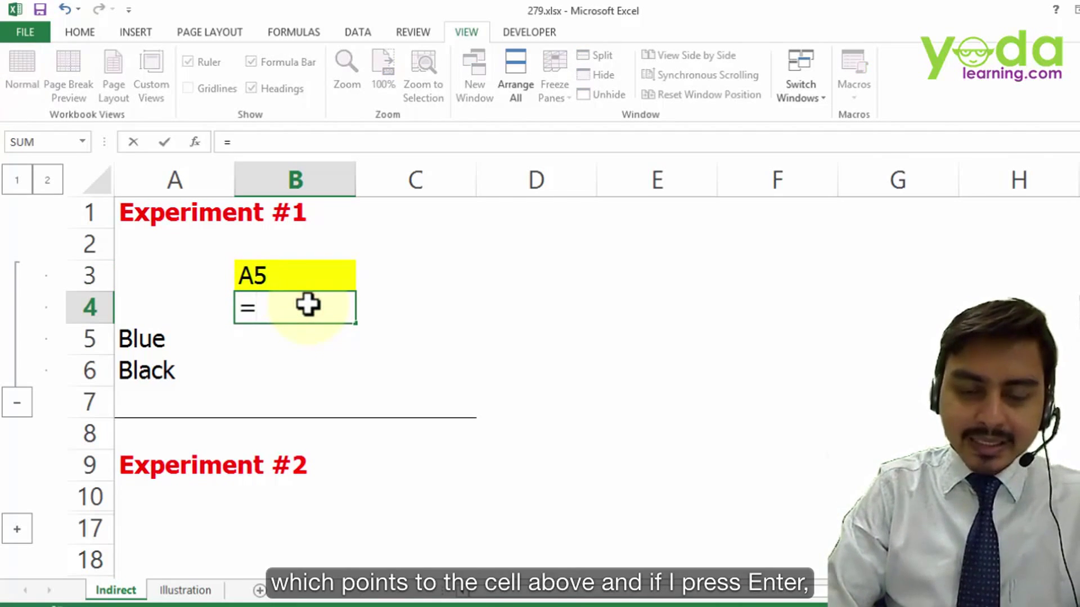
key(Up)
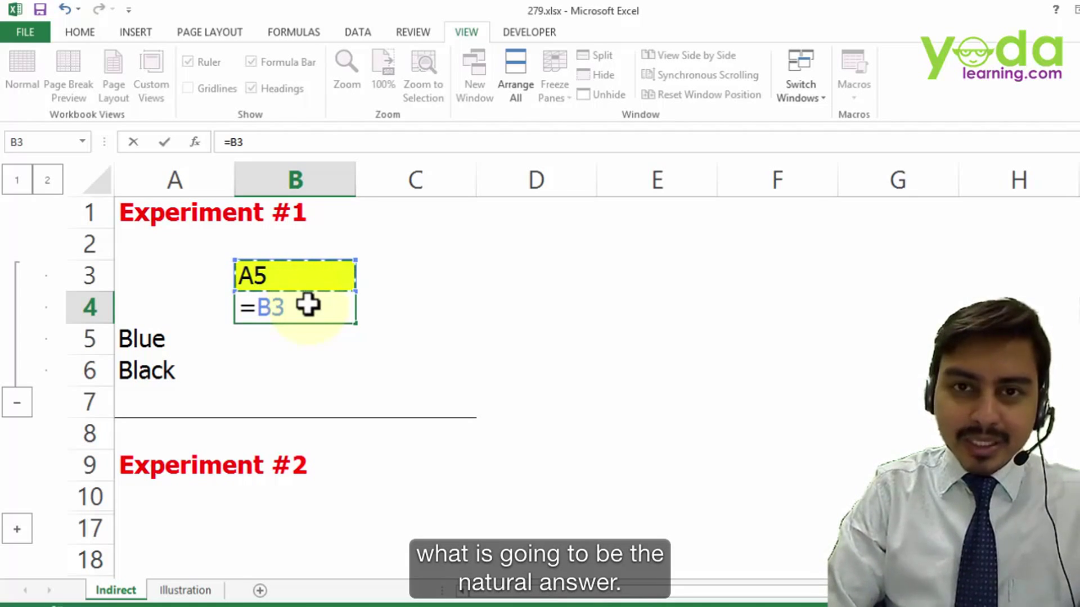
key(Return)
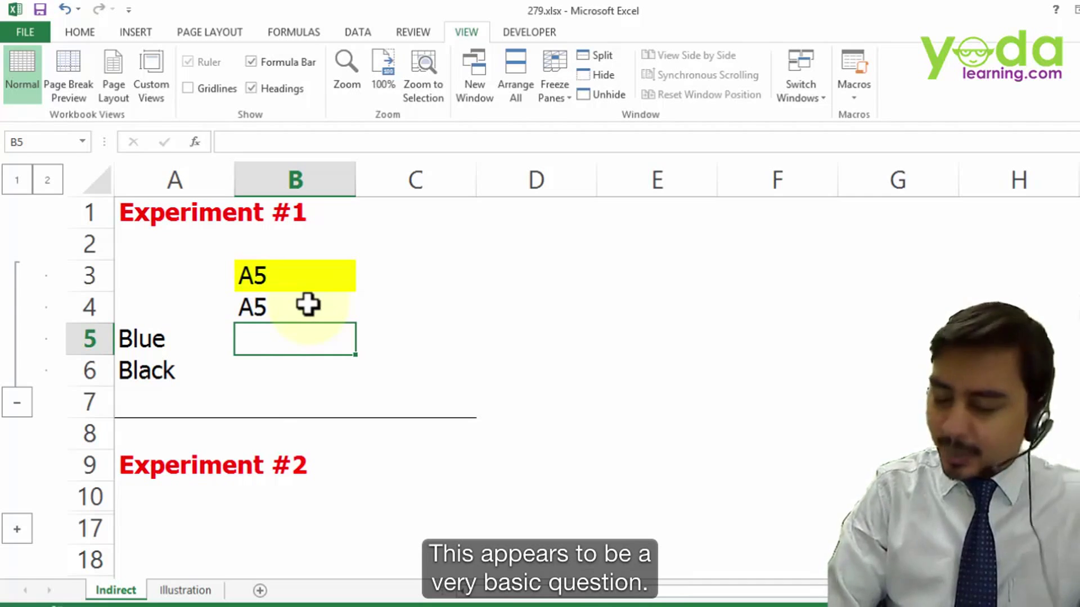
Replace B4's formula with =INDIRECT(B3) so it shows Blue from A5
click(307, 305)
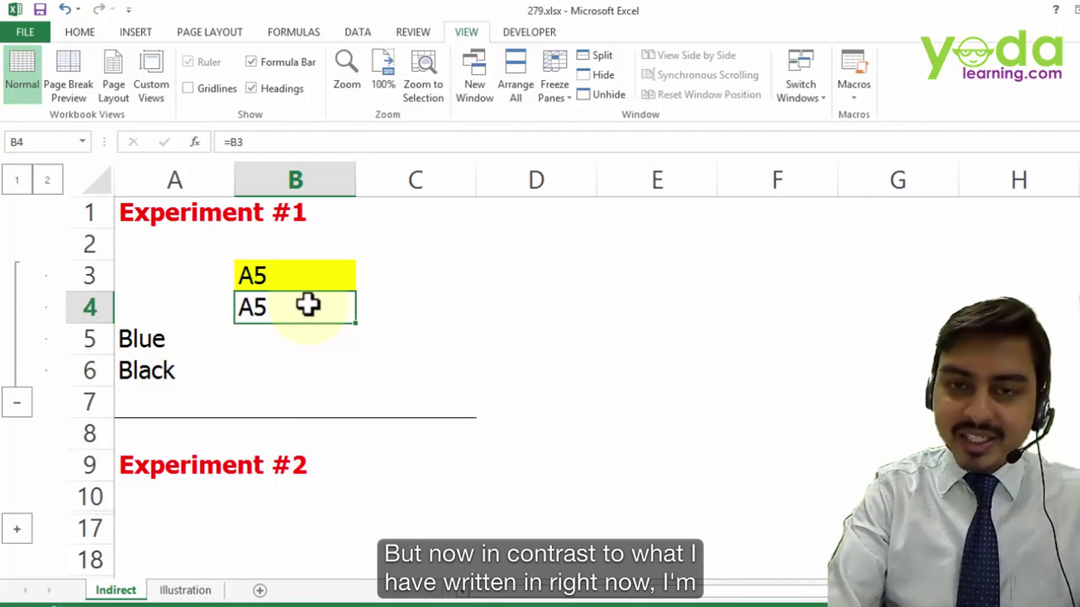
text(=in)
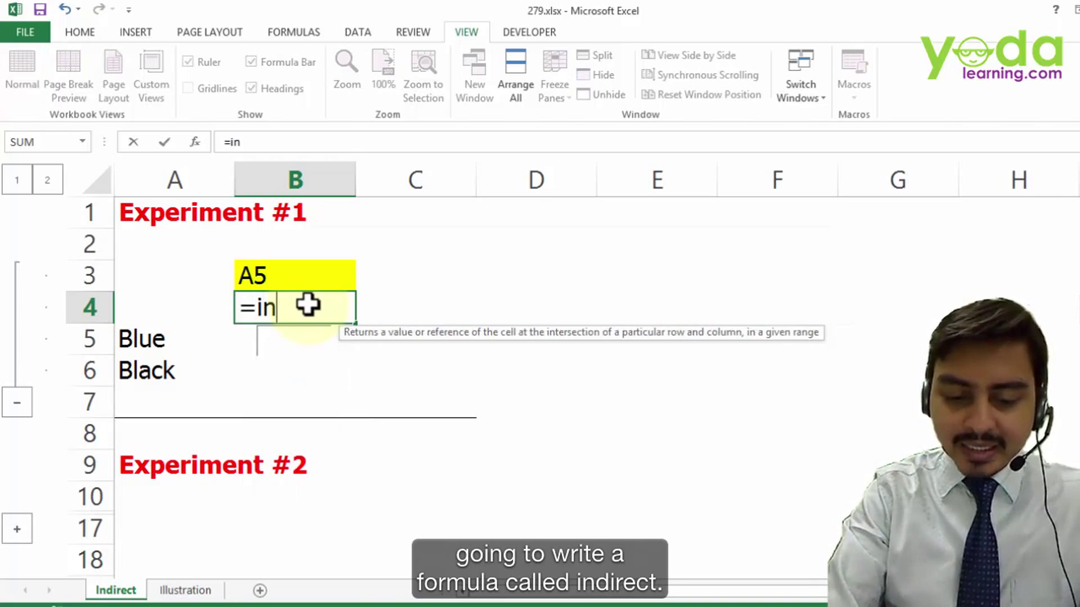
text(dire)
key(Tab)
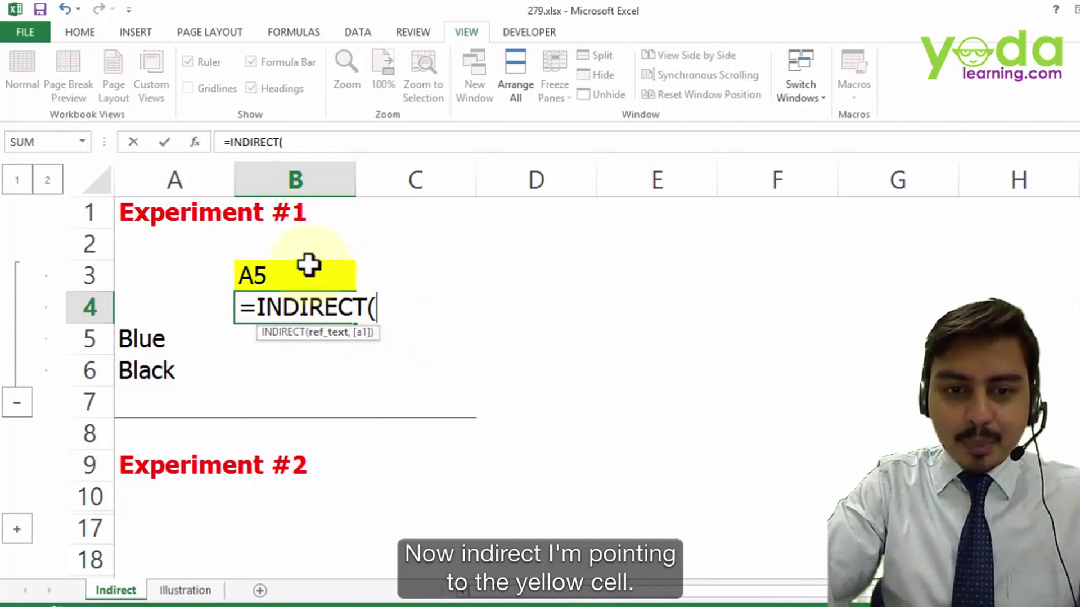
click(264, 274)
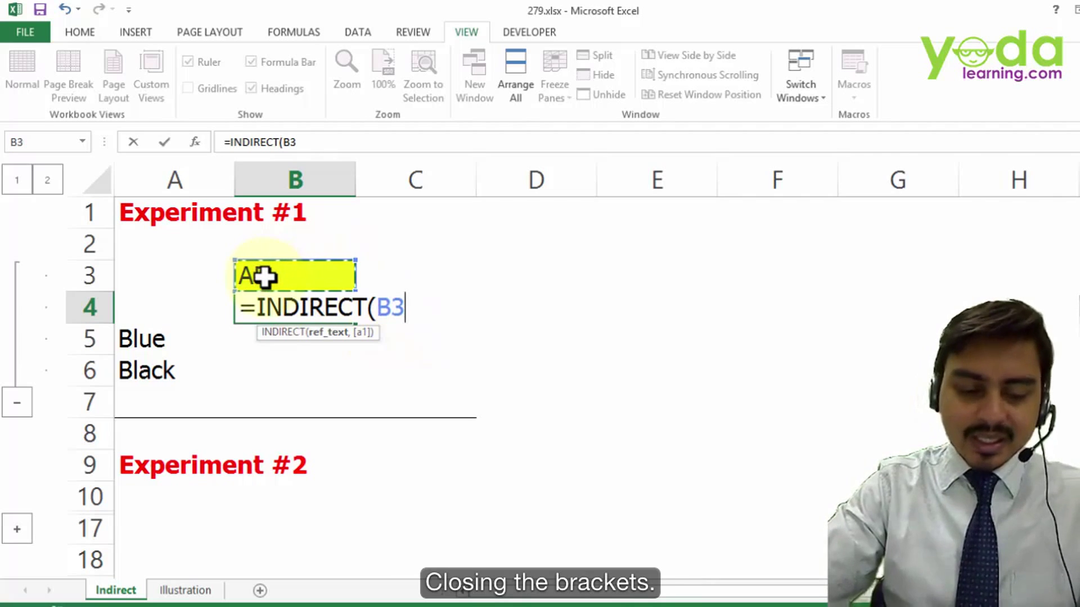
text())
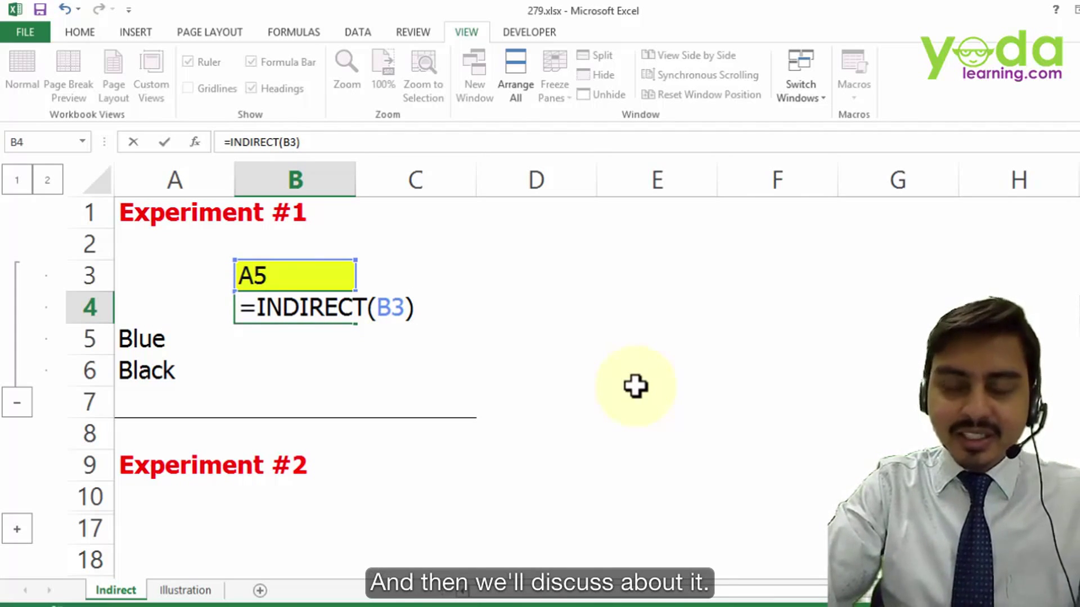
key(Return)
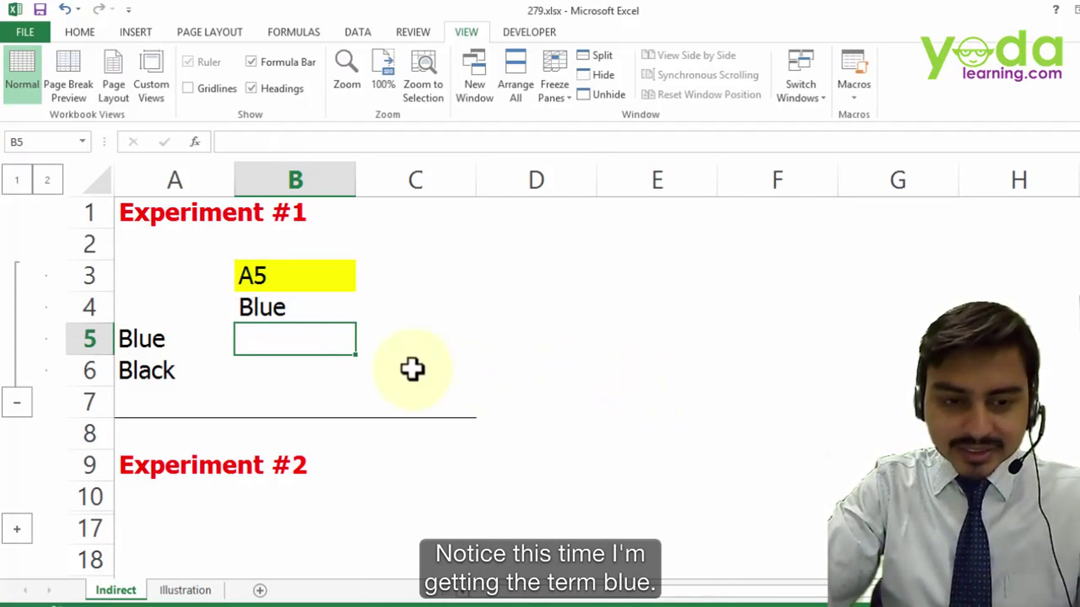
click(291, 308)
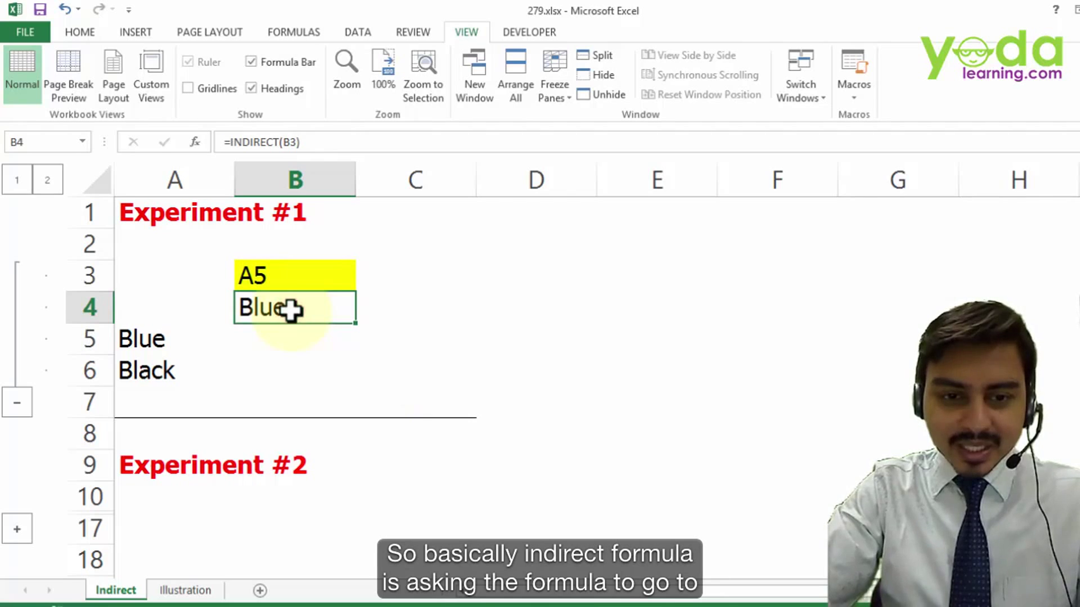
double_click(290, 308)
drag(256, 308, 437, 303)
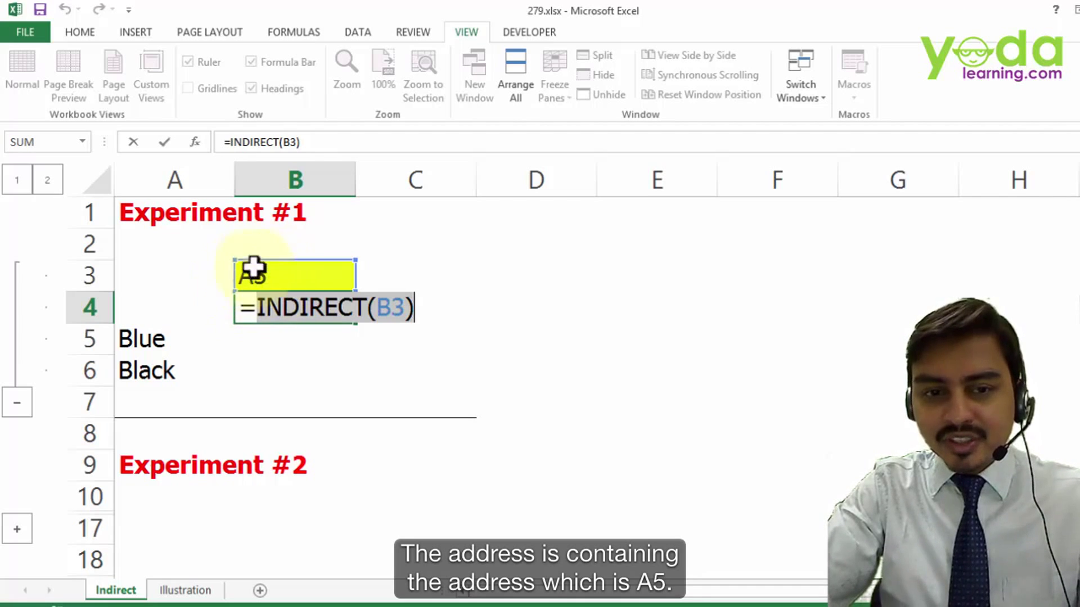
key(Return)
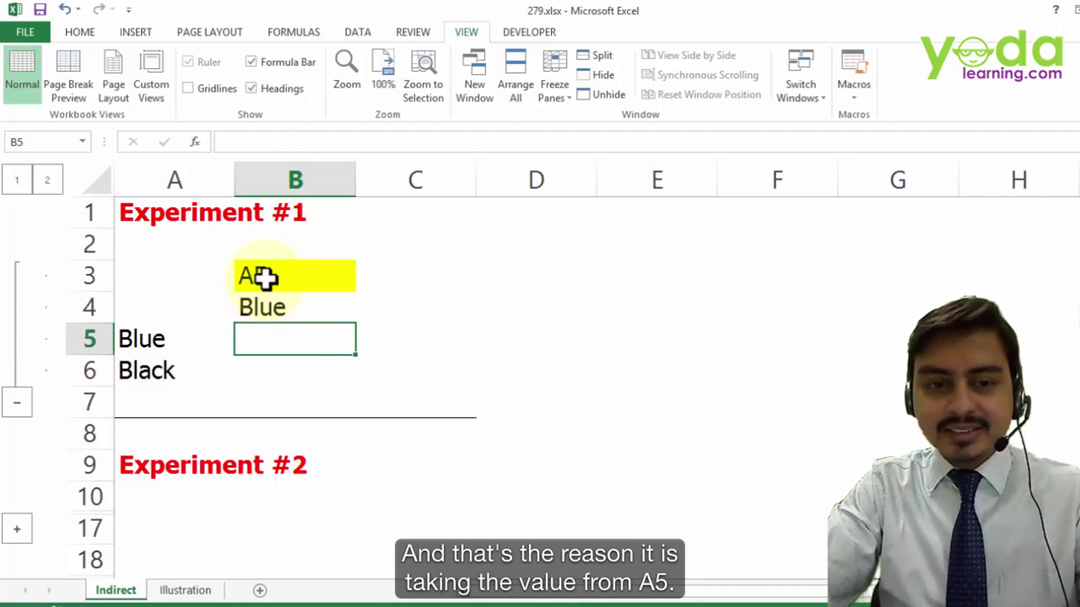
click(136, 339)
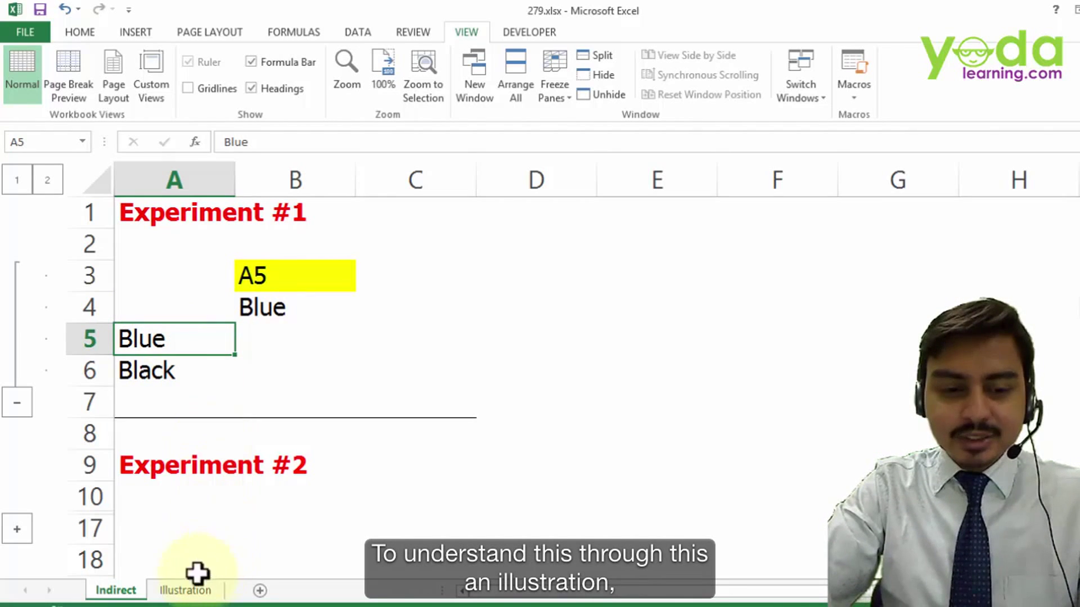
Open the Illustration sheet and select its desk and map pin pictures
click(181, 590)
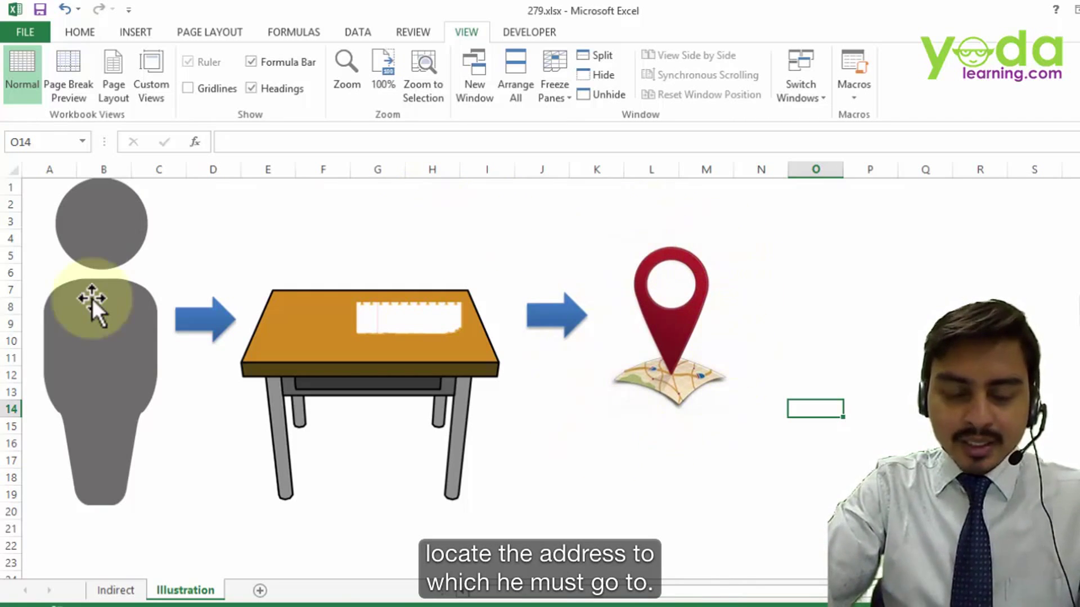
click(299, 330)
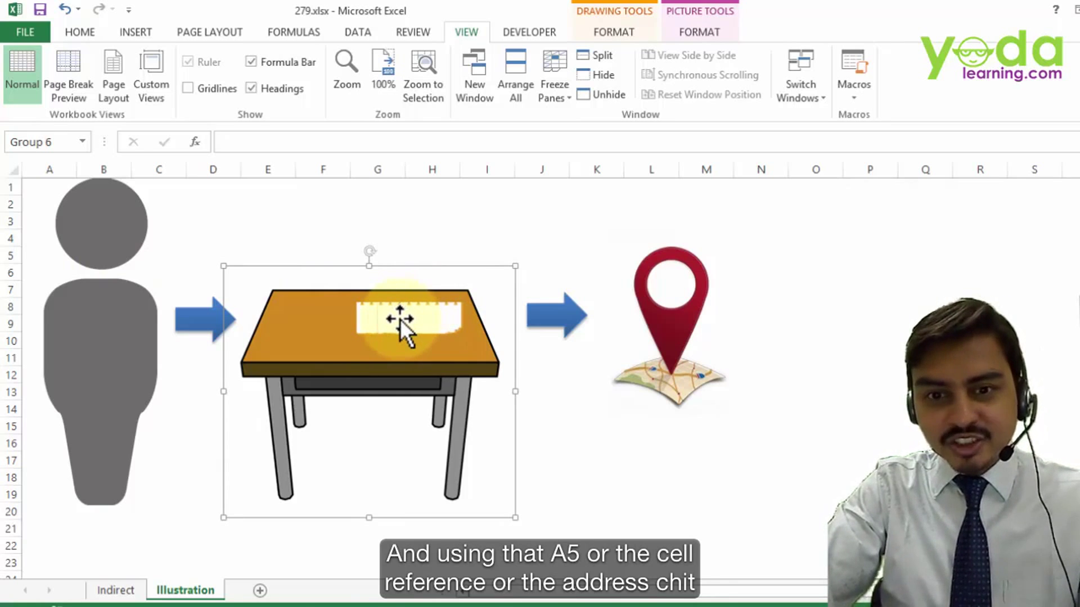
click(670, 299)
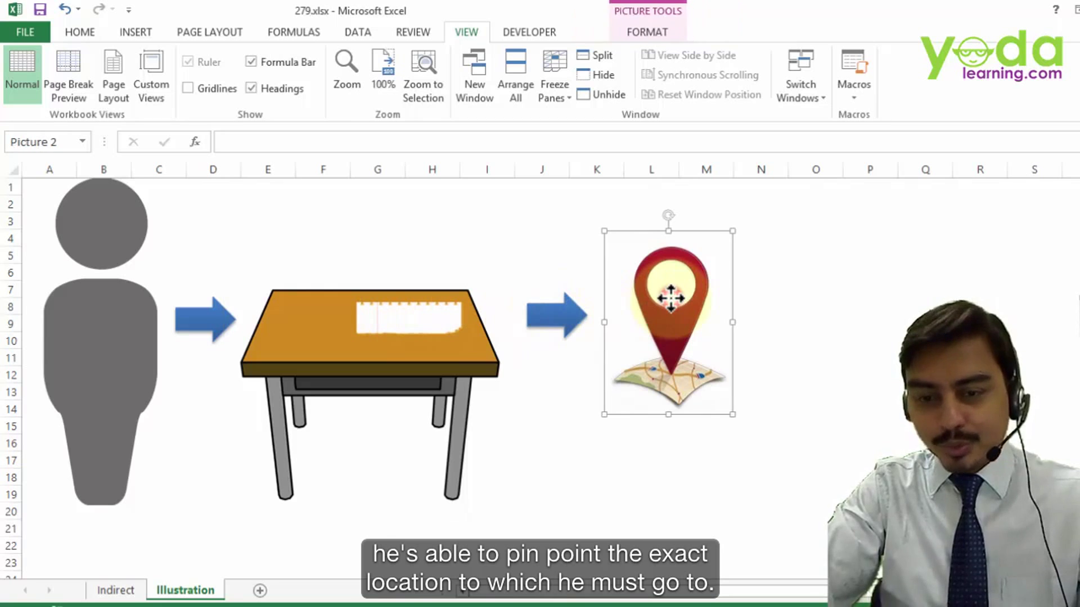
Return to the Indirect sheet and inspect B4's =INDIRECT(B3) formula without changing it
click(120, 591)
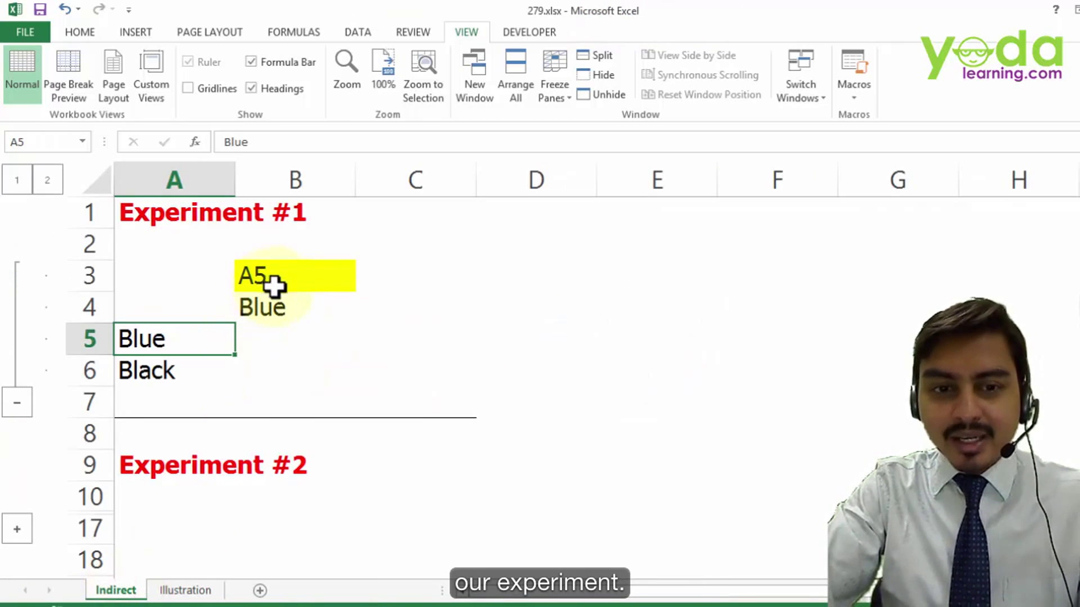
click(283, 310)
double_click(282, 307)
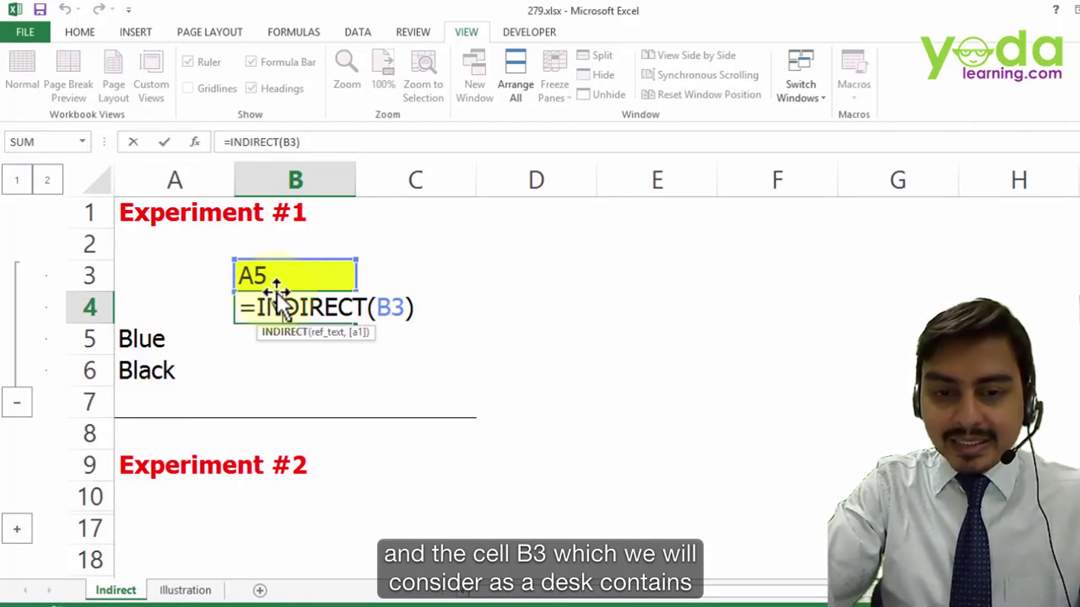
drag(375, 308, 411, 309)
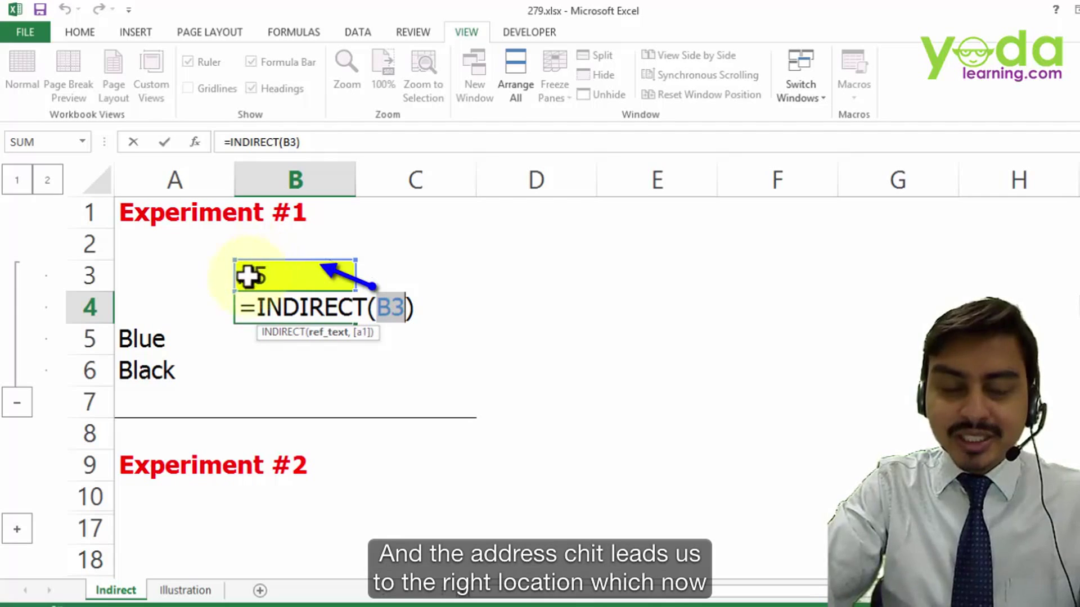
click(133, 338)
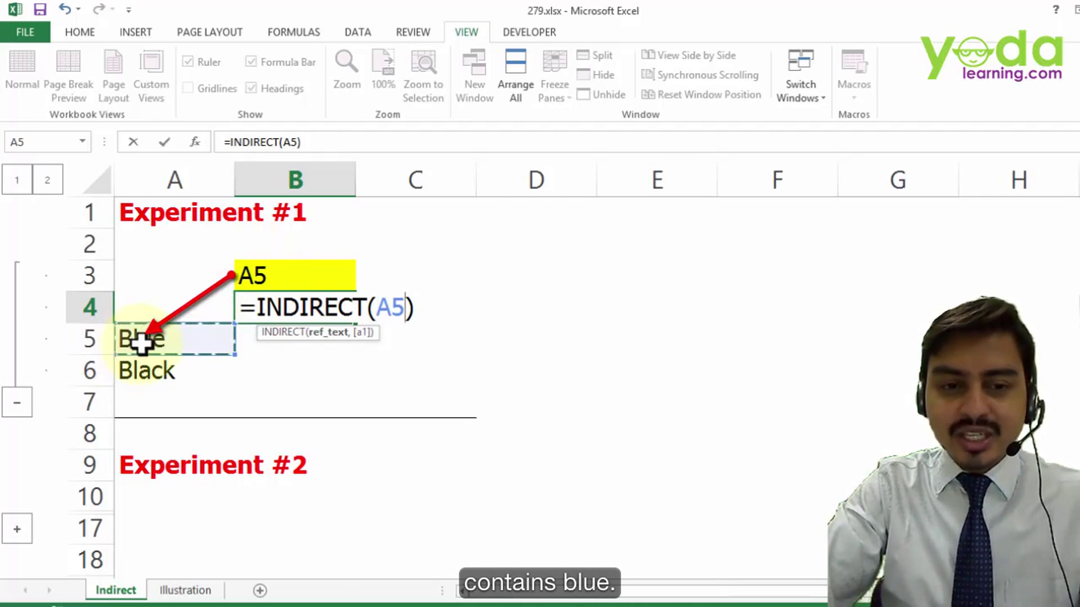
key(Escape)
Try the addresses A6, A1, A2 and 'A 1' in B3 to see B4's results
click(269, 281)
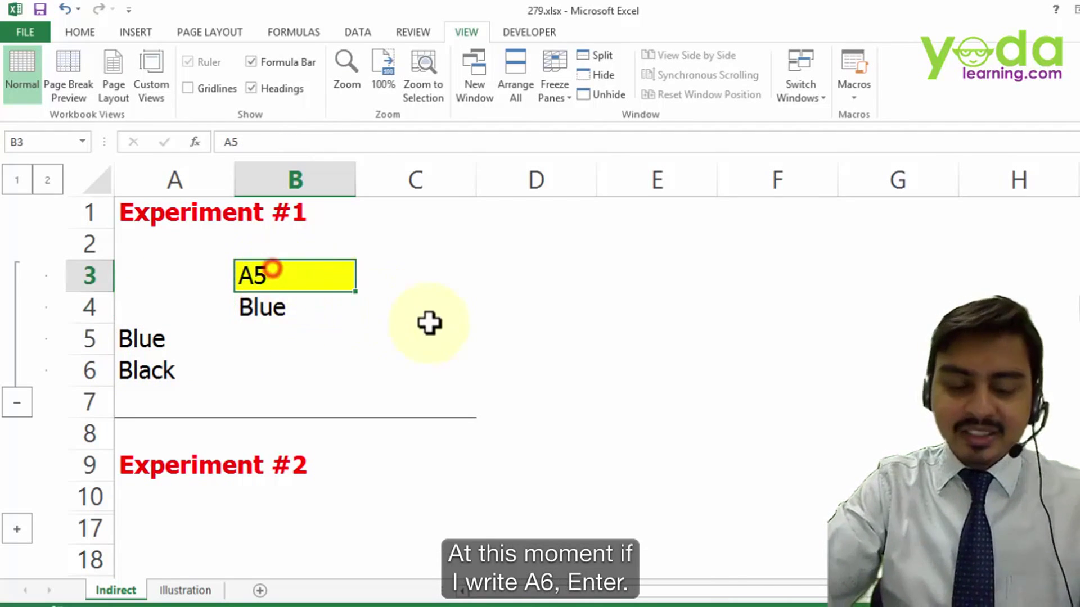
text(A6)
key(Return)
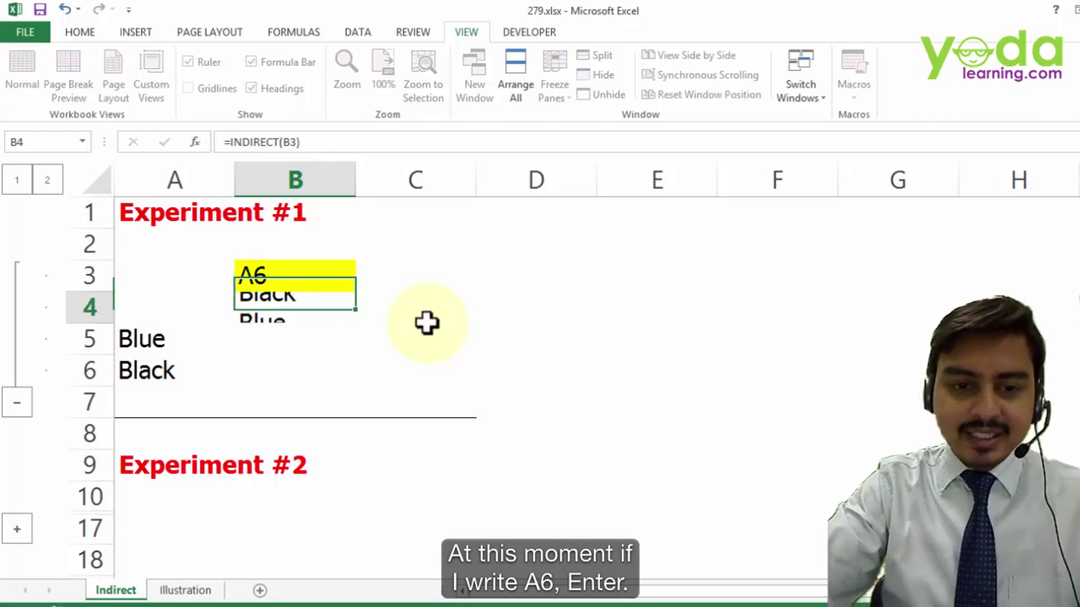
click(289, 275)
text(A1)
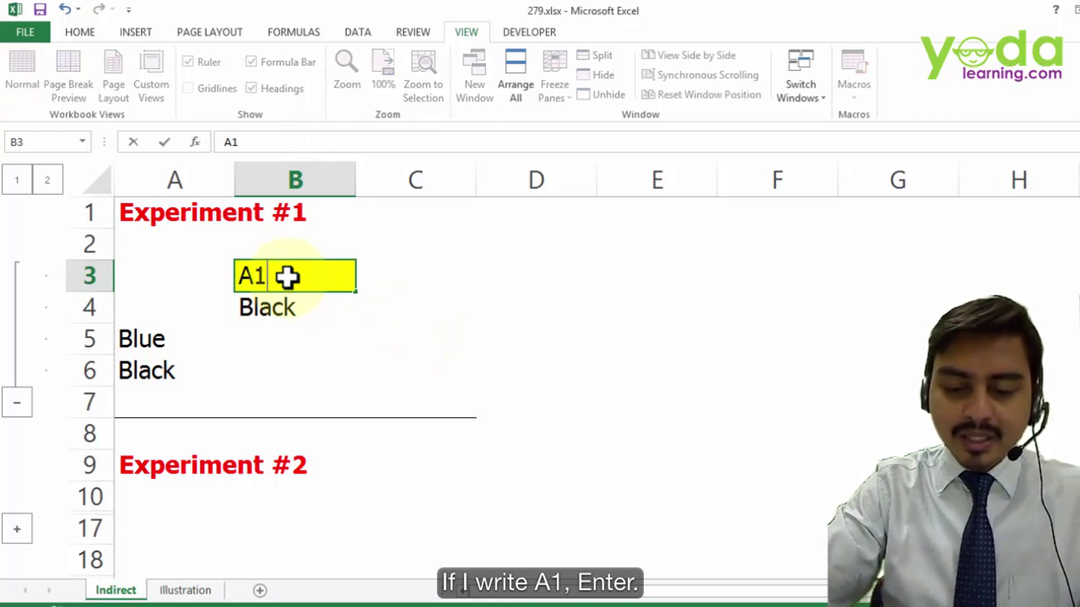
key(Return)
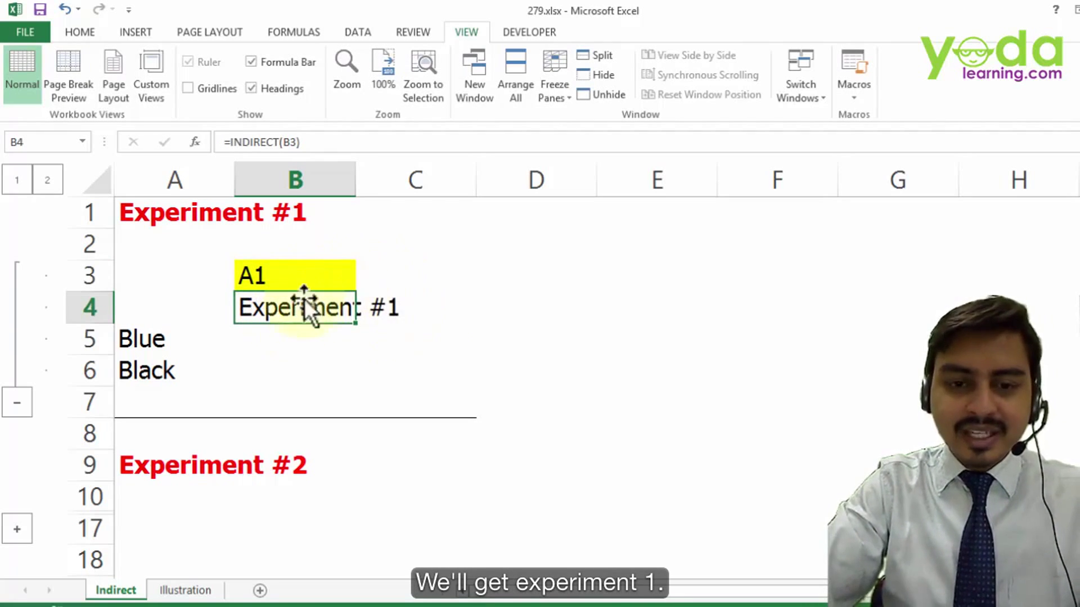
click(281, 285)
text(A2)
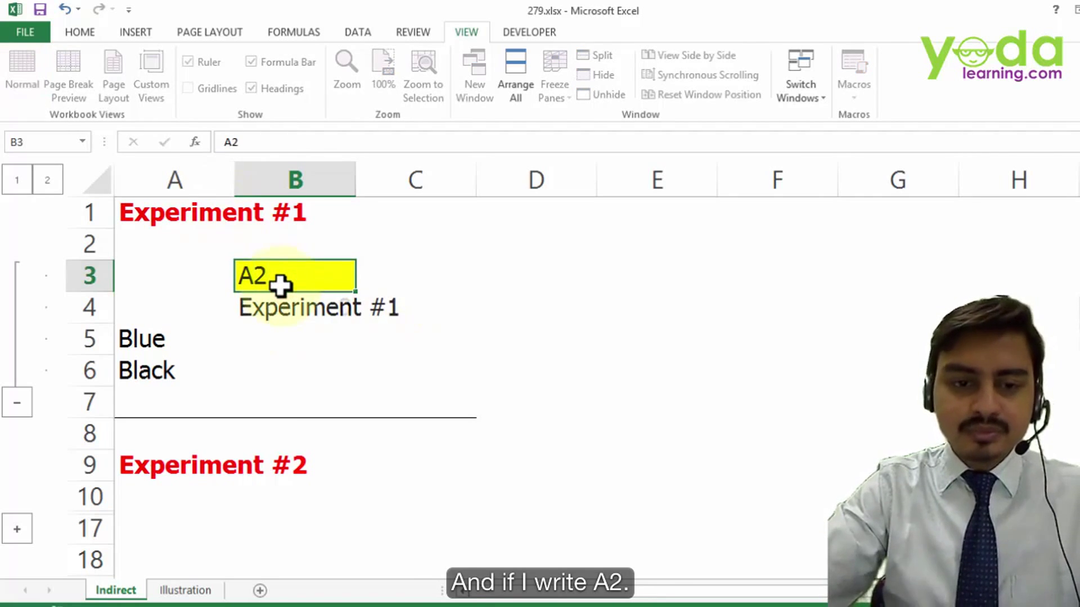
key(Return)
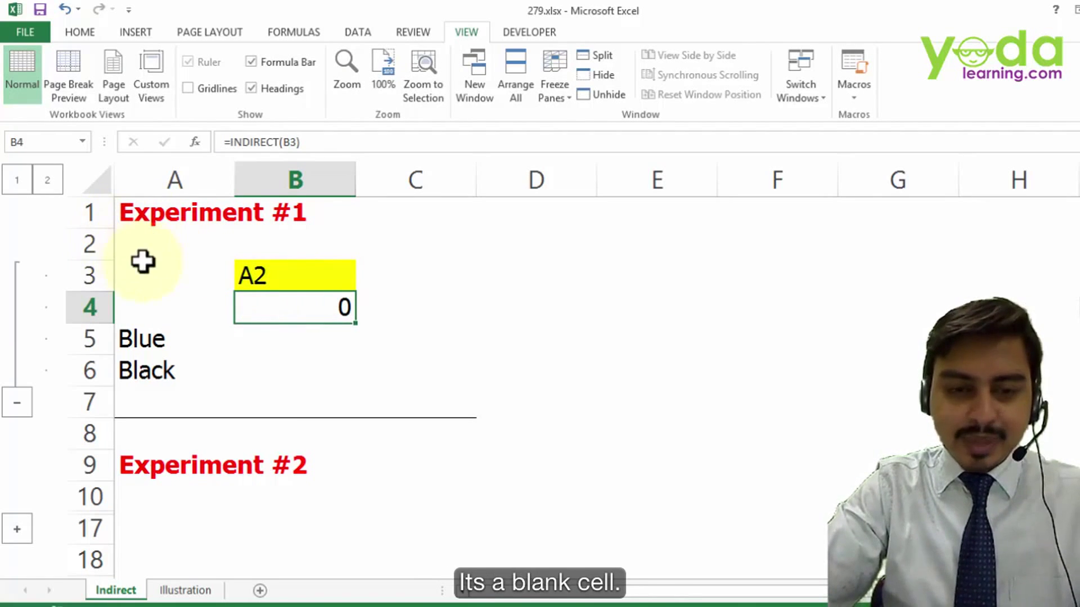
click(295, 277)
text(A)
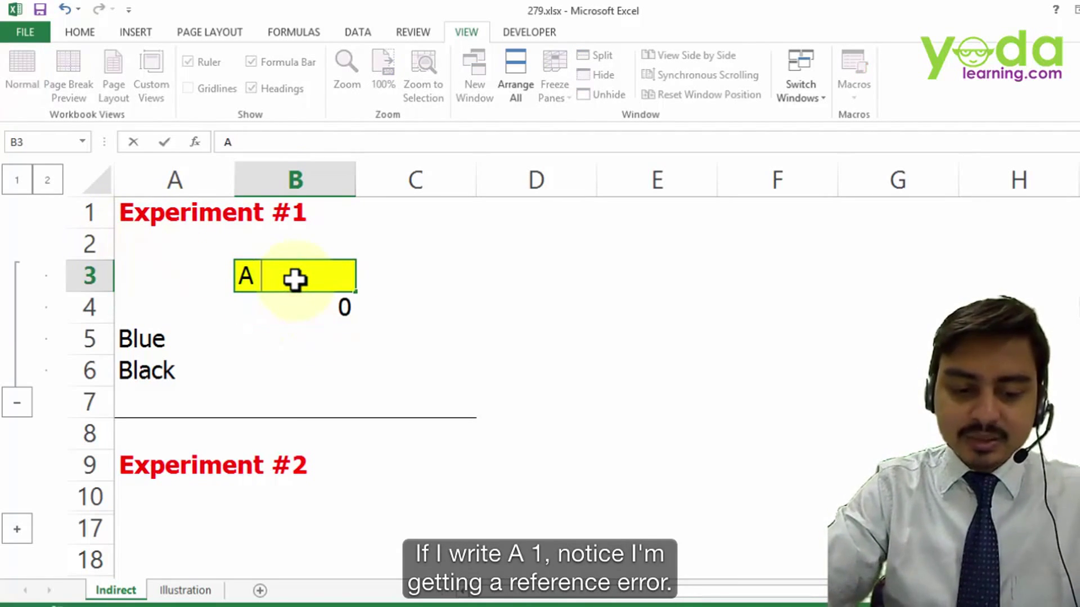
text( 1)
key(Return)
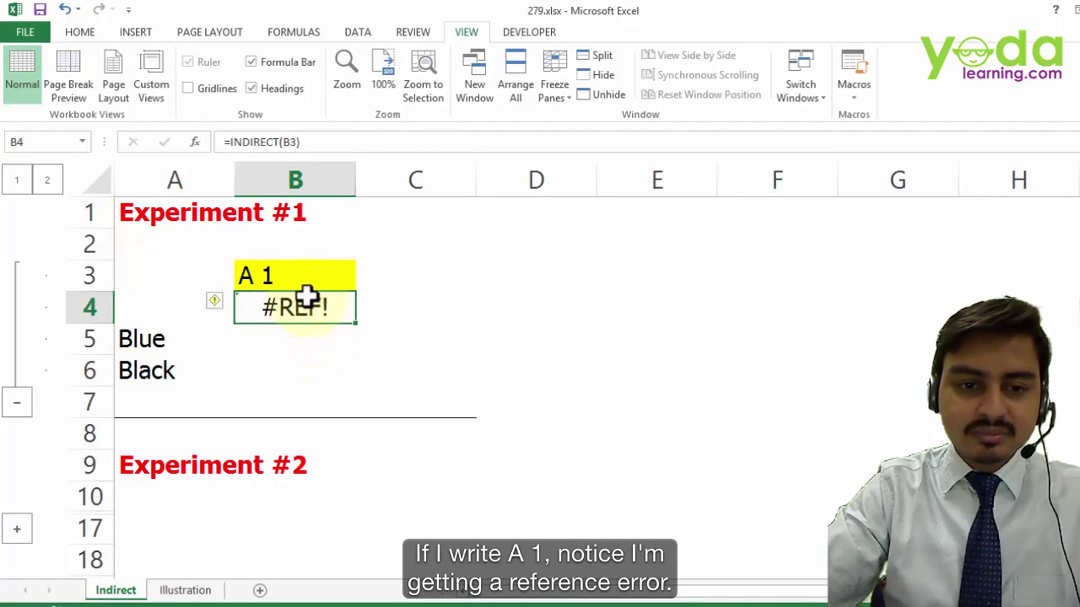
Remove the stray space so B3 reads A1, then clear B4
double_click(262, 276)
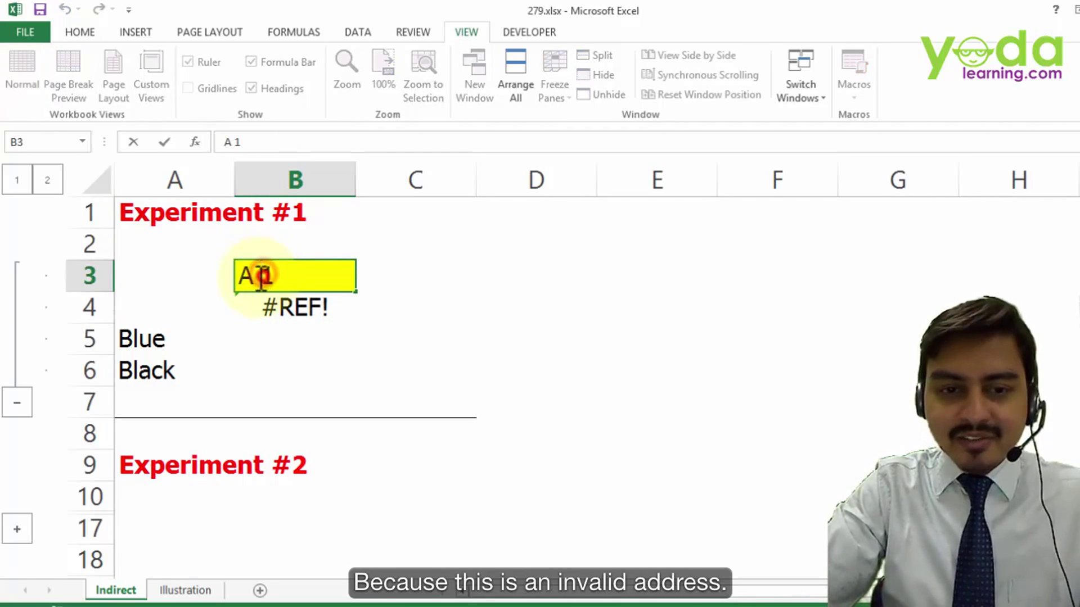
drag(251, 276, 258, 276)
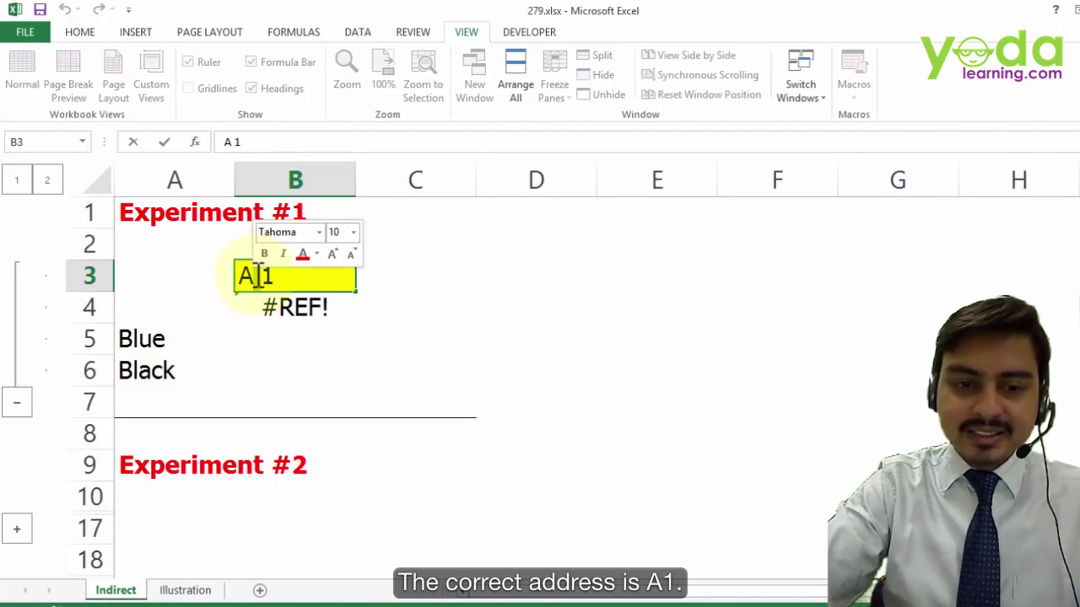
key(BackSpace)
click(280, 340)
click(282, 303)
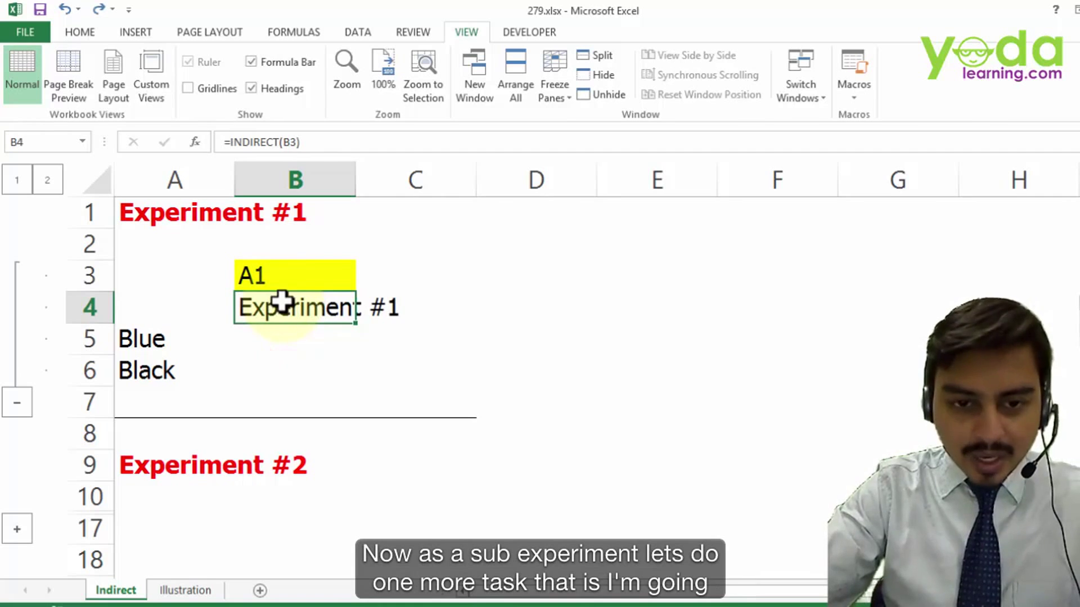
key(Delete)
click(286, 284)
Clear B3 and give the Blue cell A5 the name color1
key(Delete)
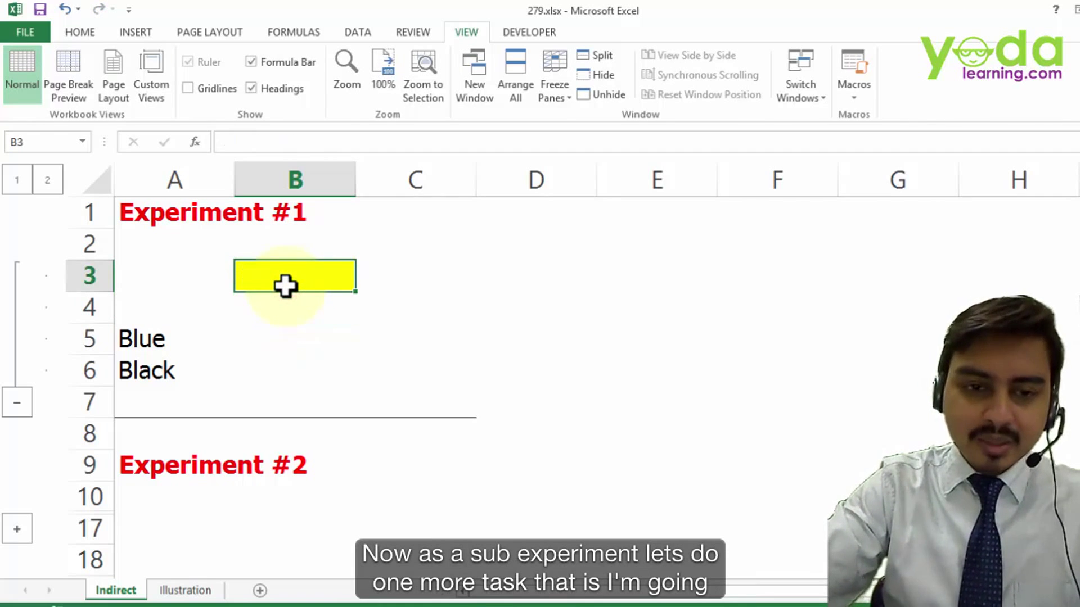
click(147, 338)
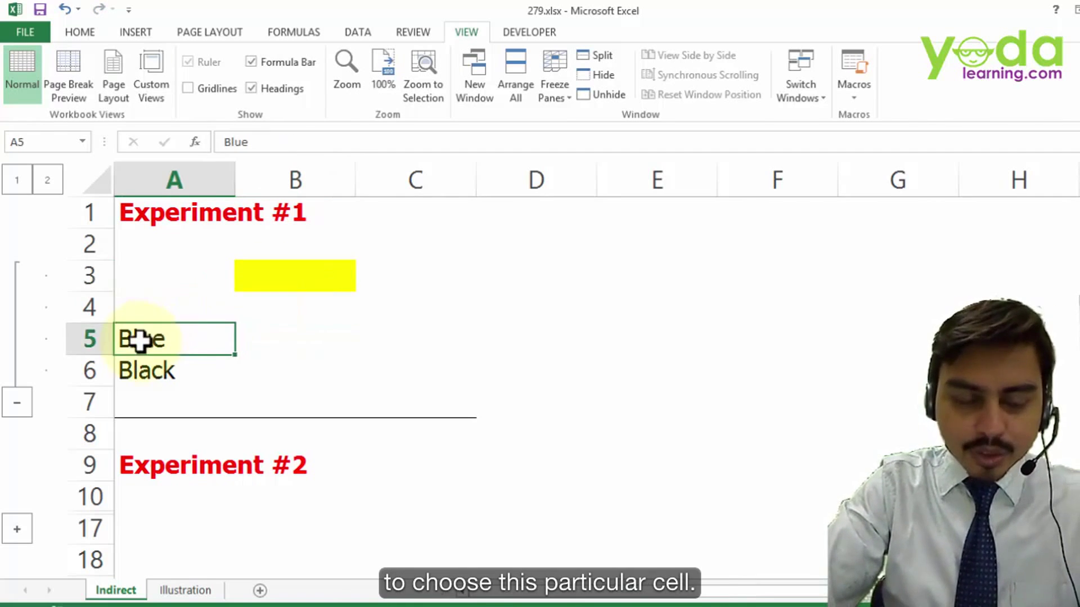
click(49, 141)
text(color1)
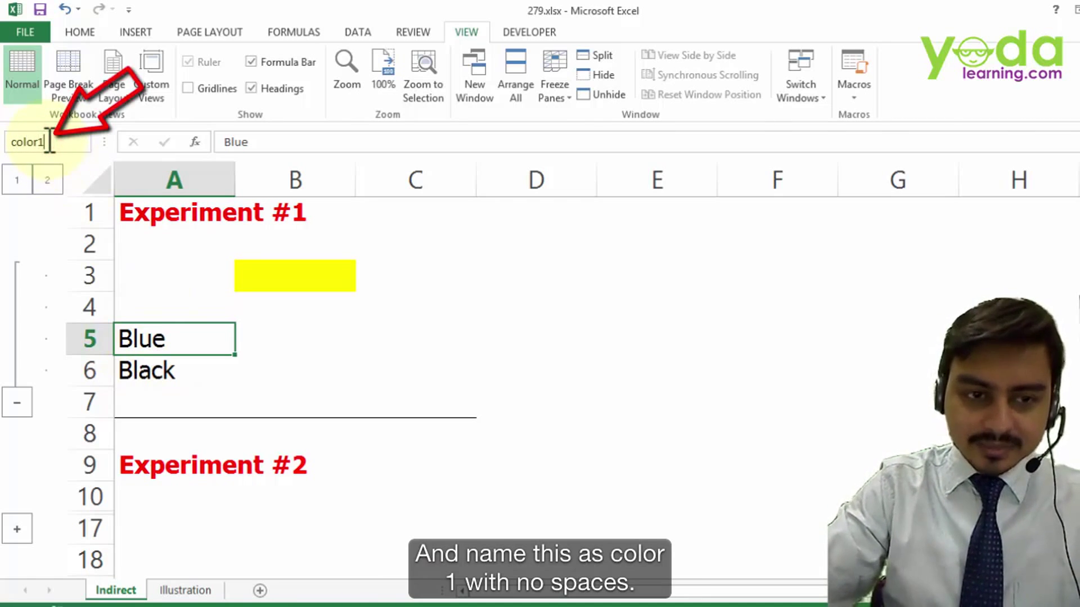
key(Return)
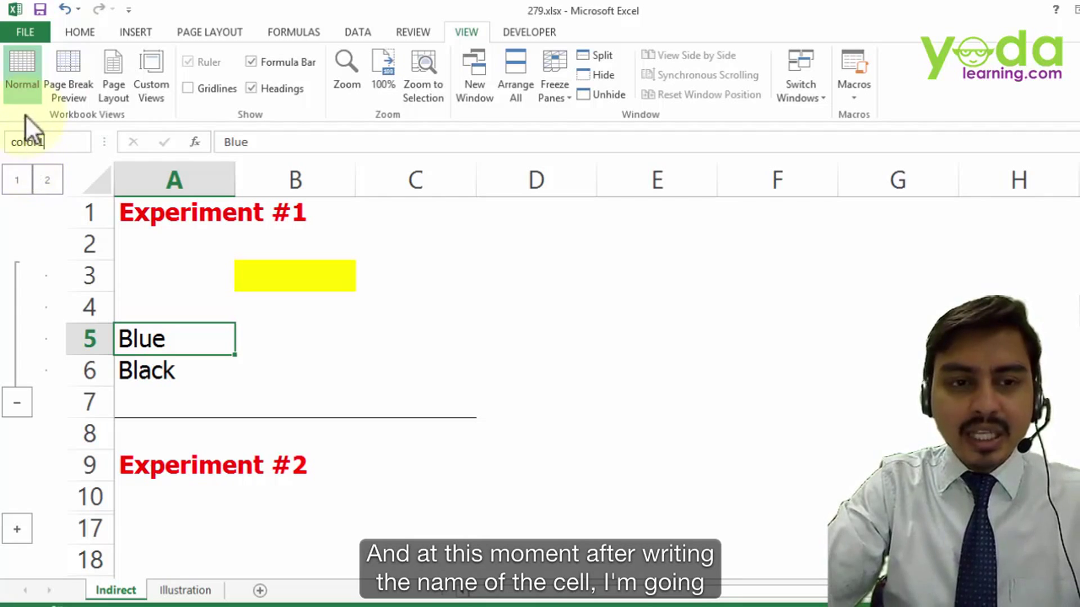
key(Return)
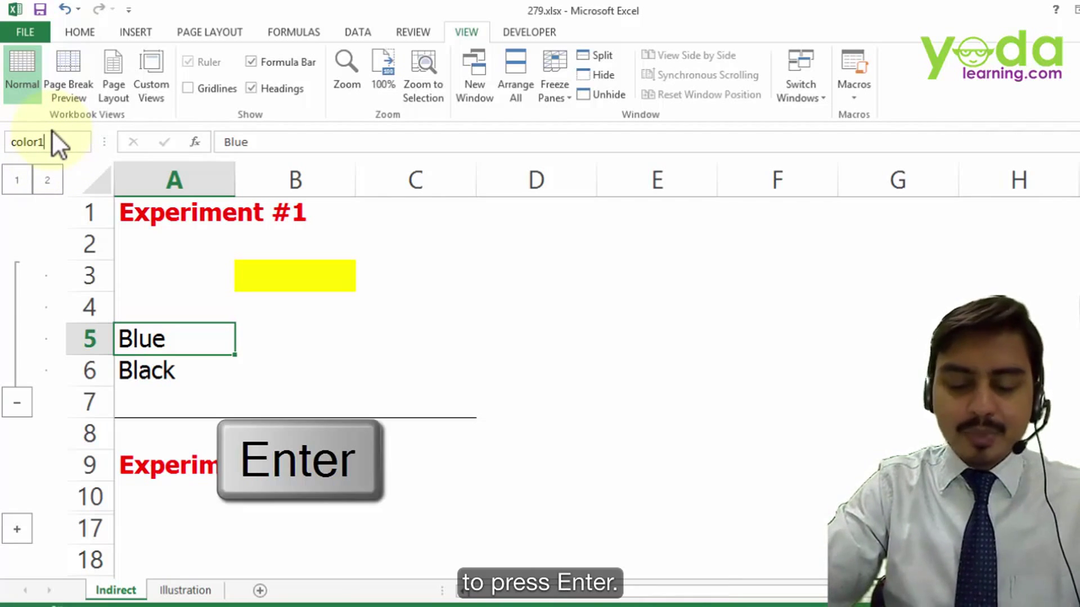
Name the Black cell A6 color2
click(163, 369)
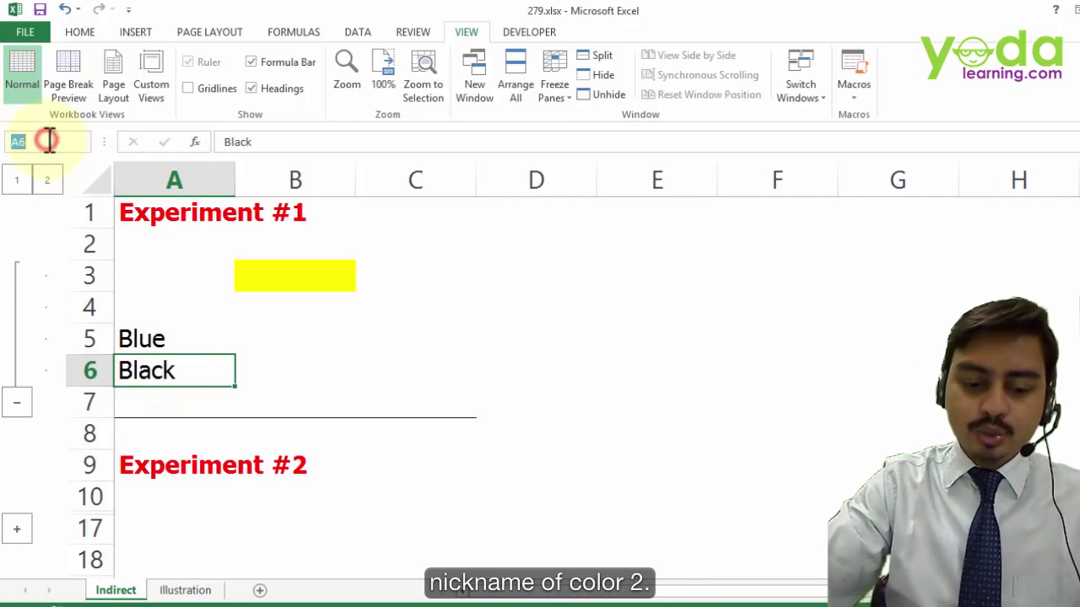
text(color2)
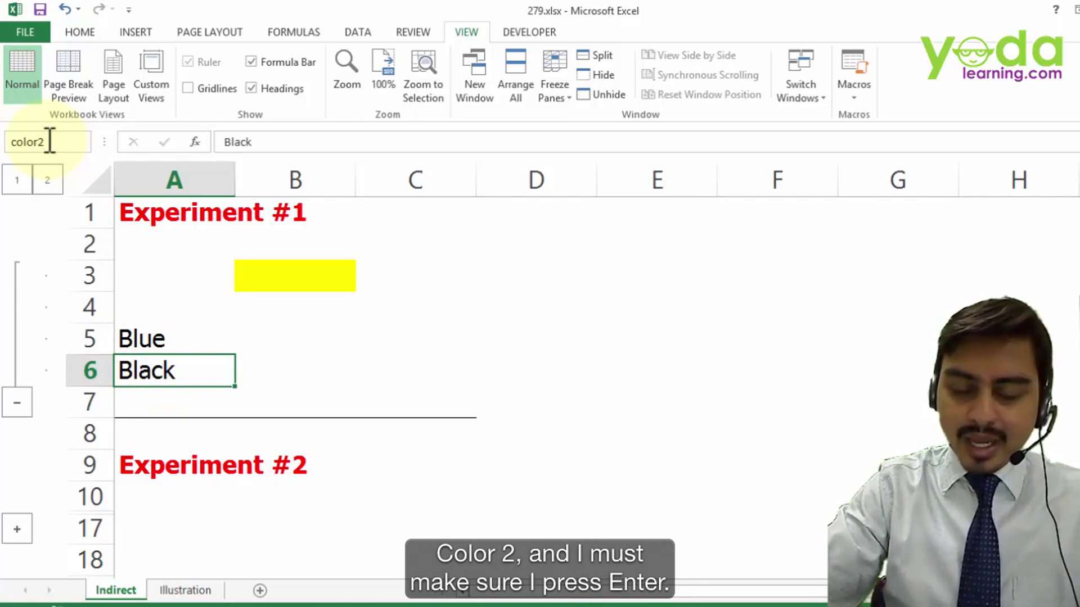
key(Return)
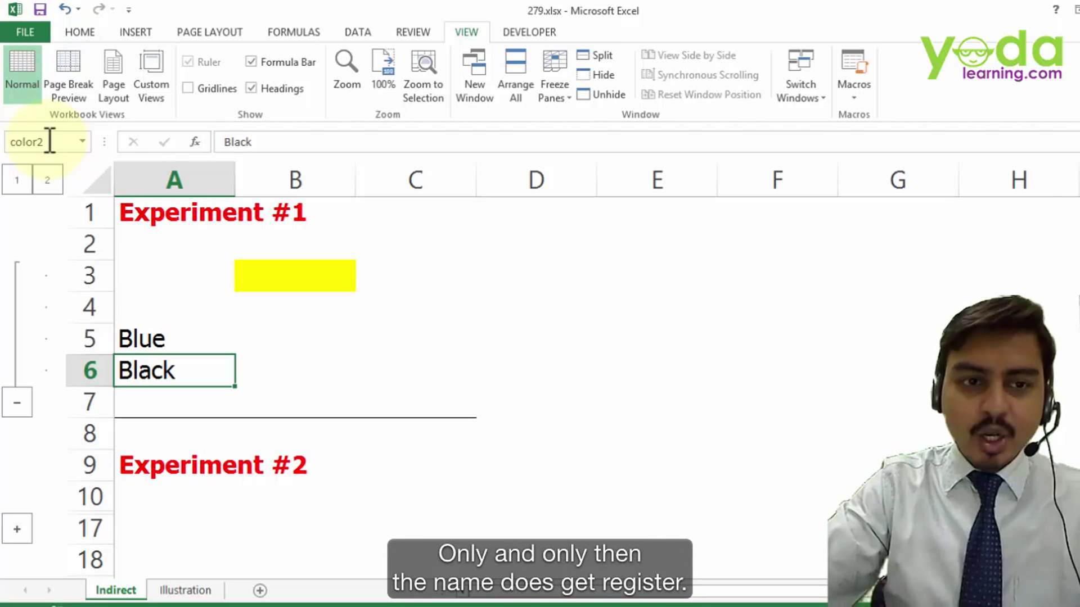
Check that color1 and color2 jump to their cells from the Name Box list
click(404, 294)
click(82, 142)
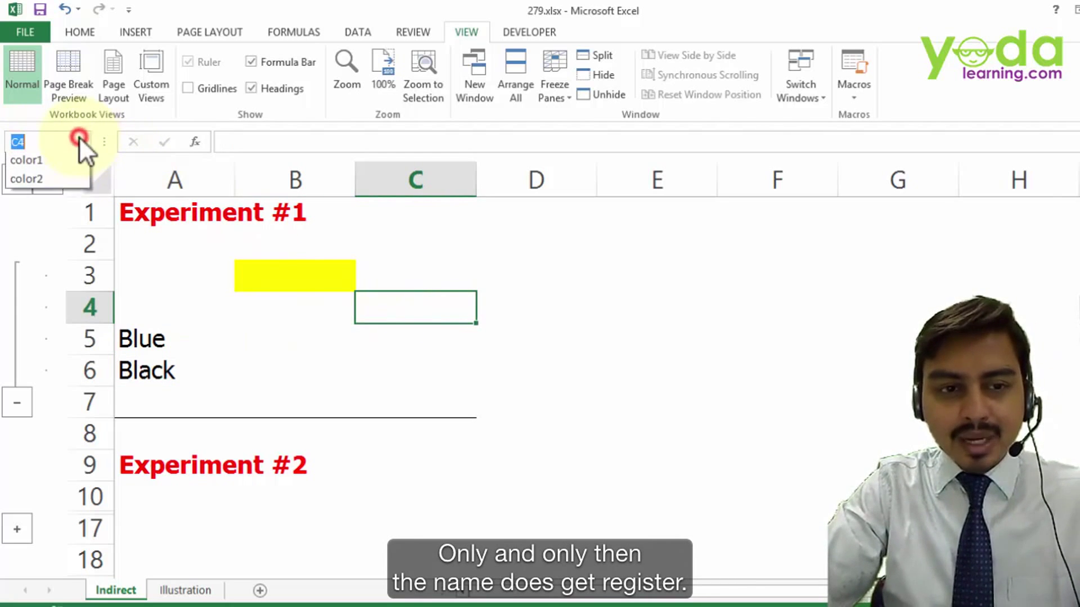
click(40, 163)
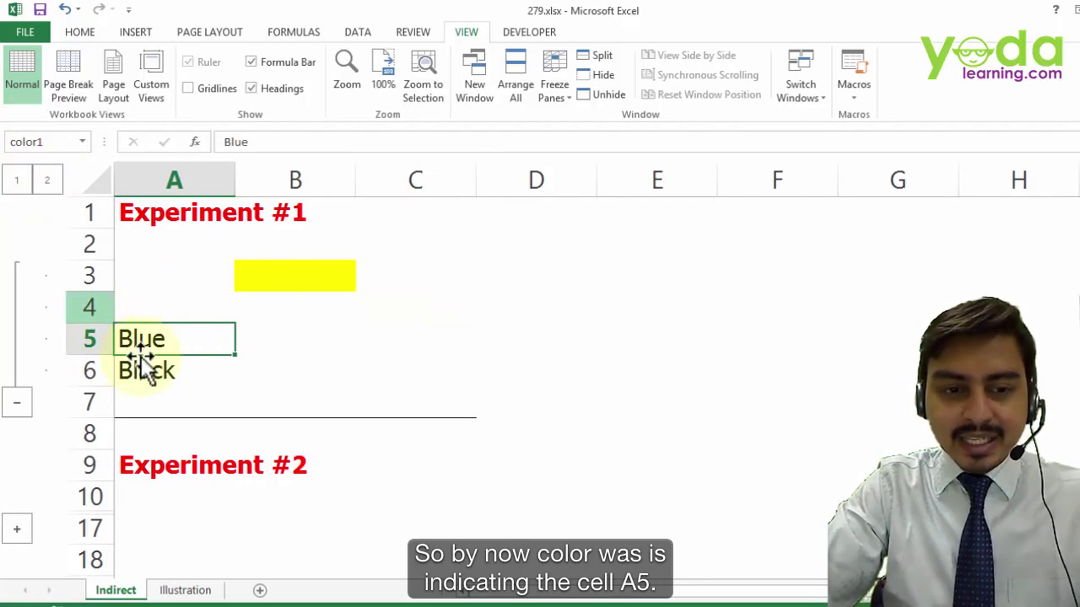
click(81, 142)
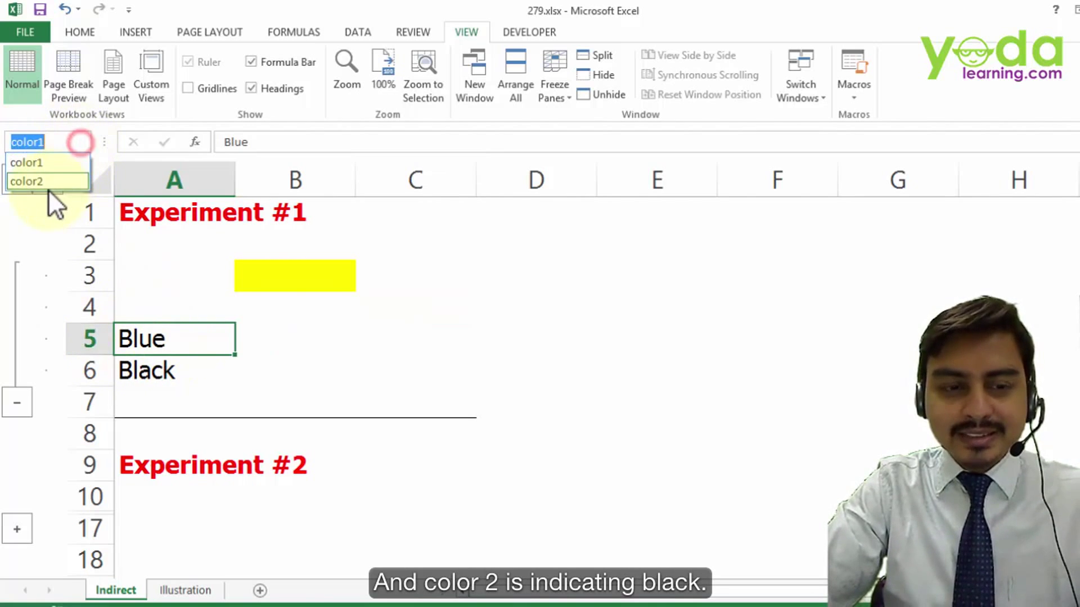
click(44, 186)
click(292, 280)
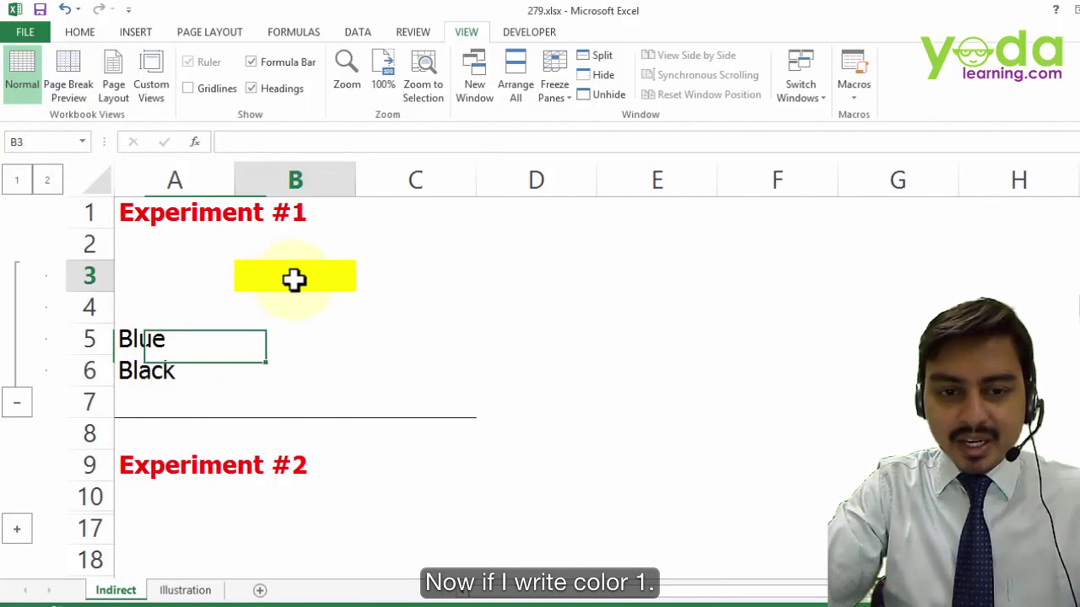
Enter color1 in B3 and =INDIRECT(B3) in B4, which returns Blue
text(color1)
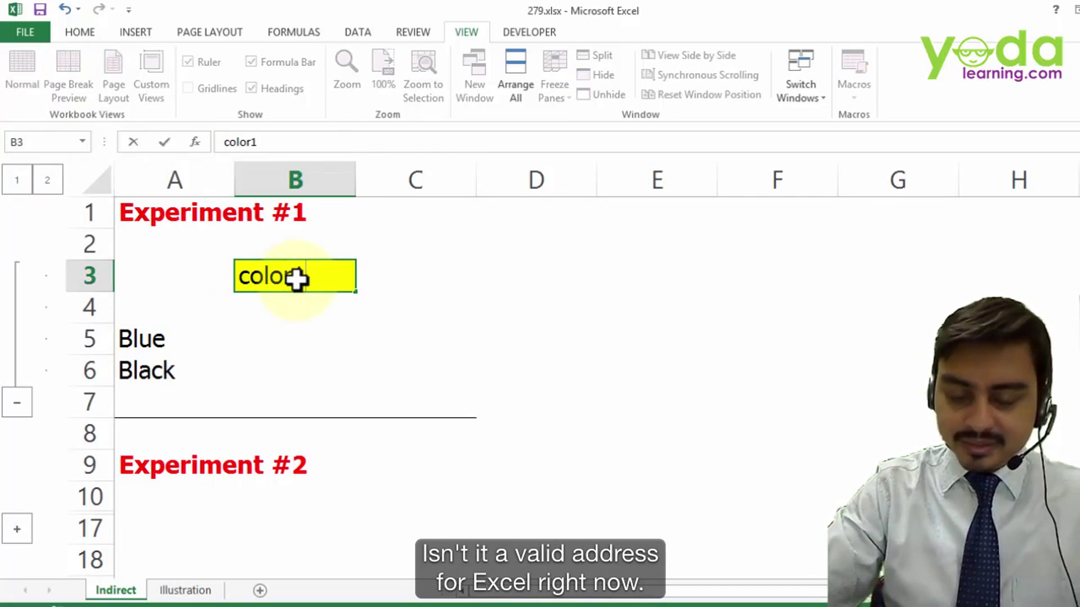
key(Return)
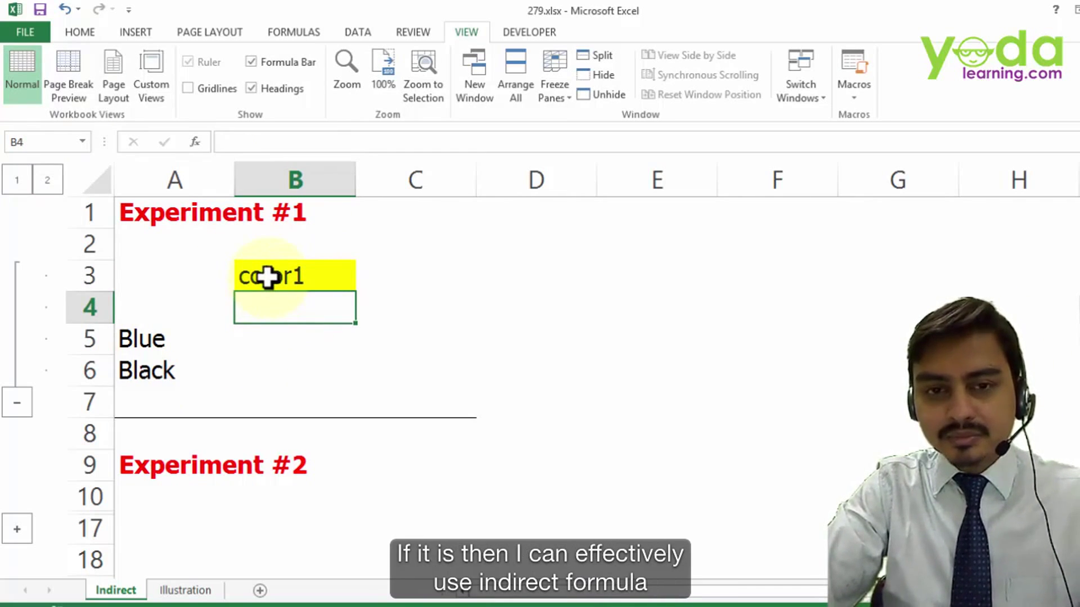
text(=indi)
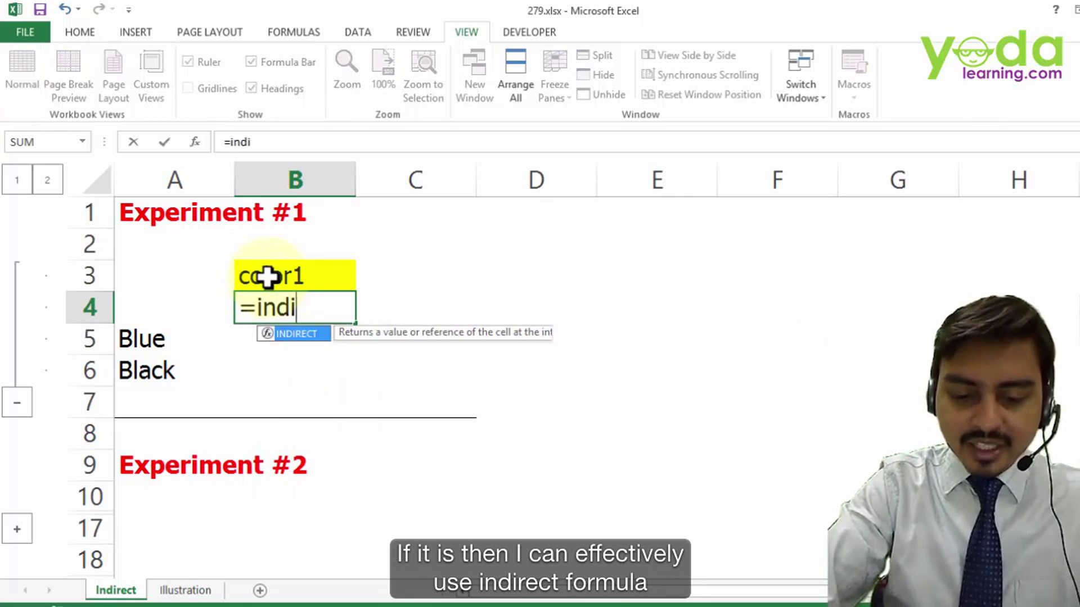
key(Tab)
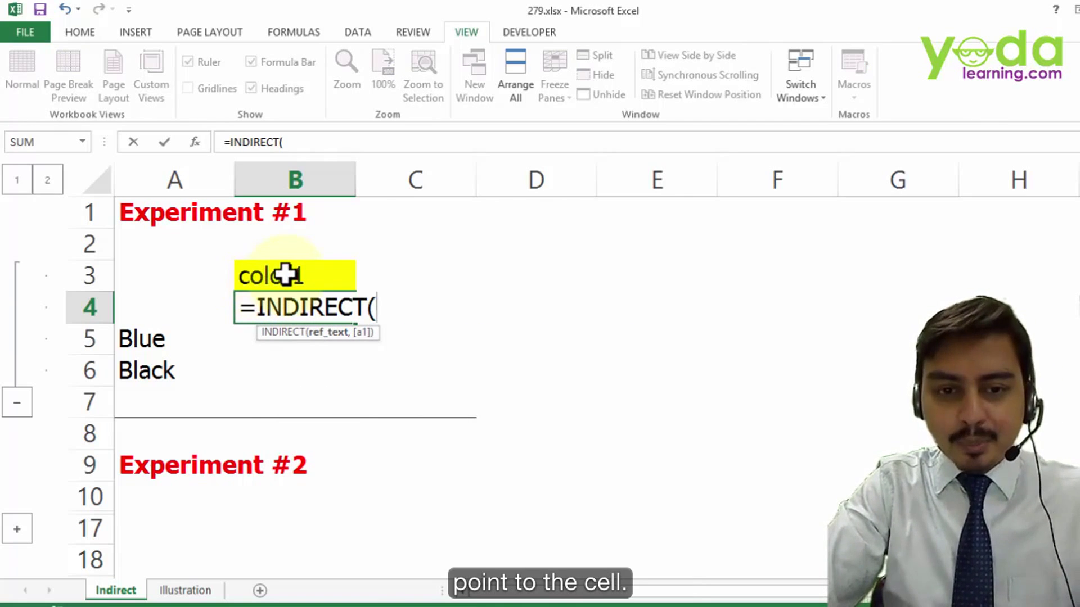
click(284, 275)
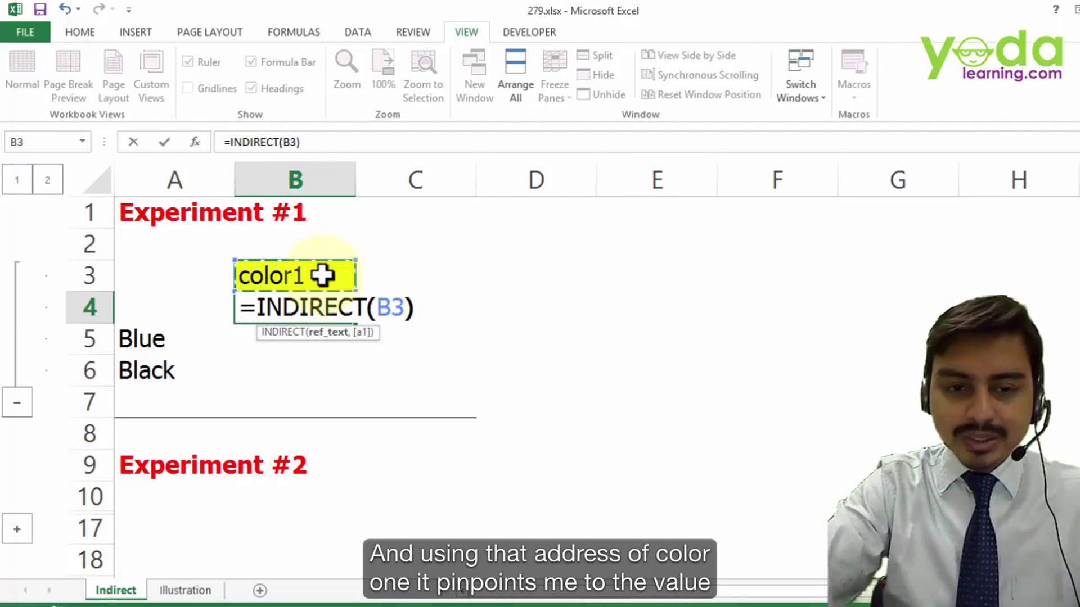
text())
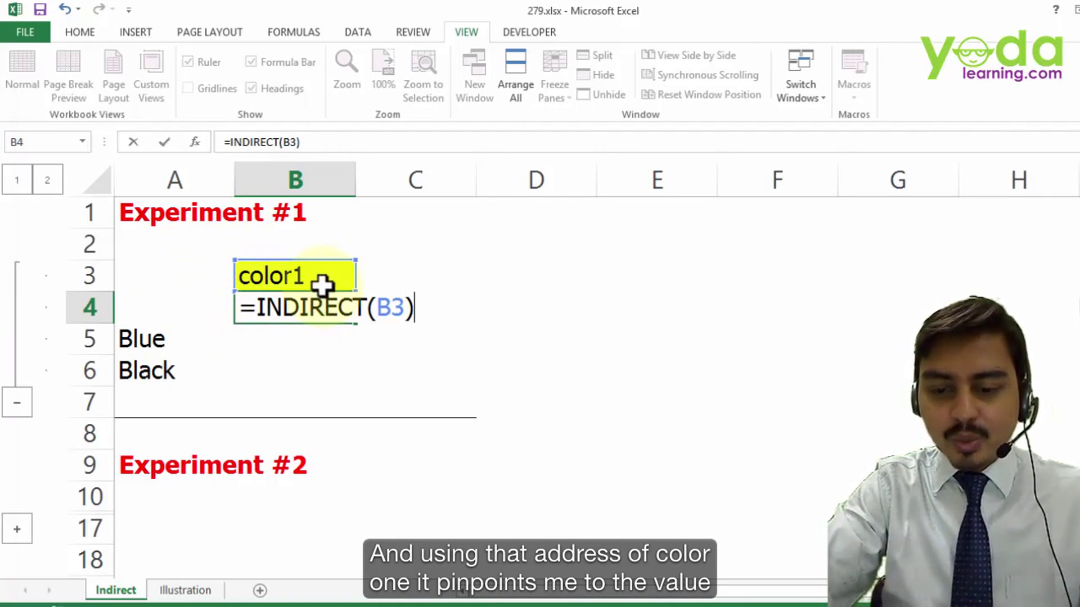
key(Return)
click(172, 337)
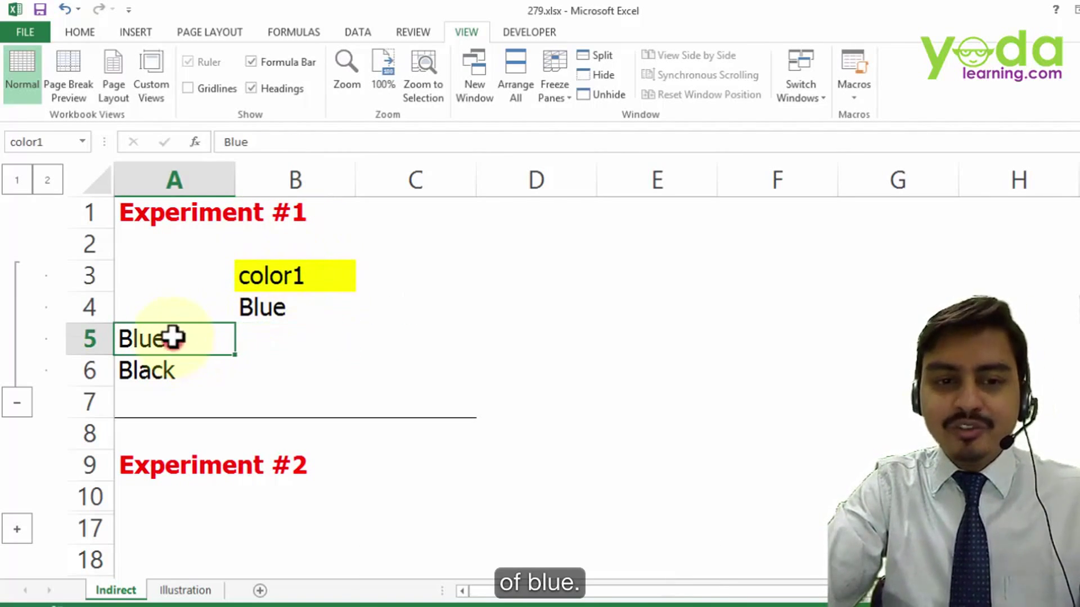
click(274, 312)
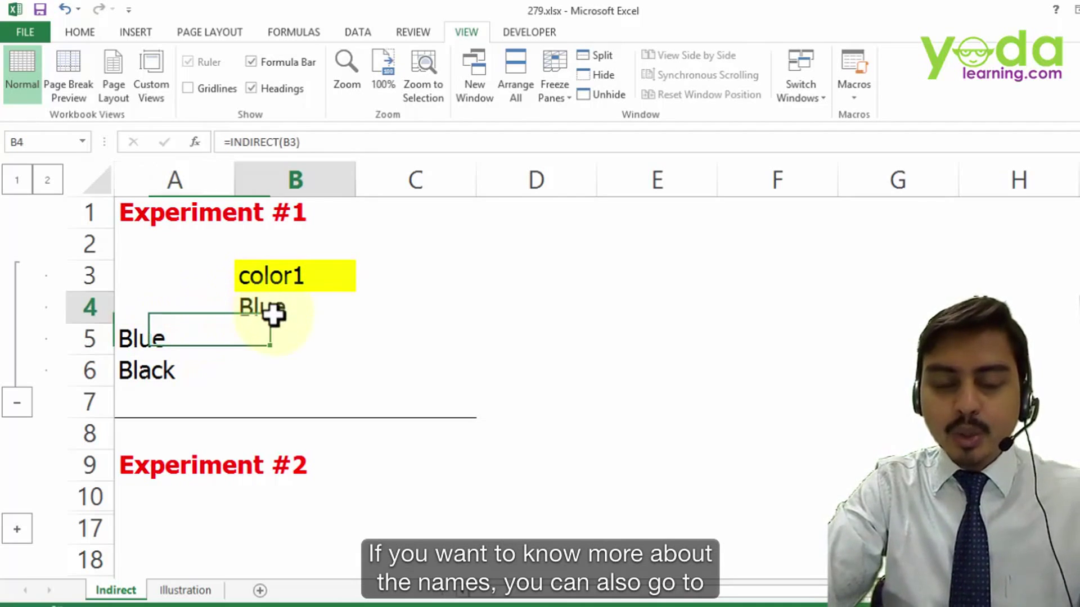
In Name Manager, review color1 and color2, then delete circ, list1 and status
click(306, 31)
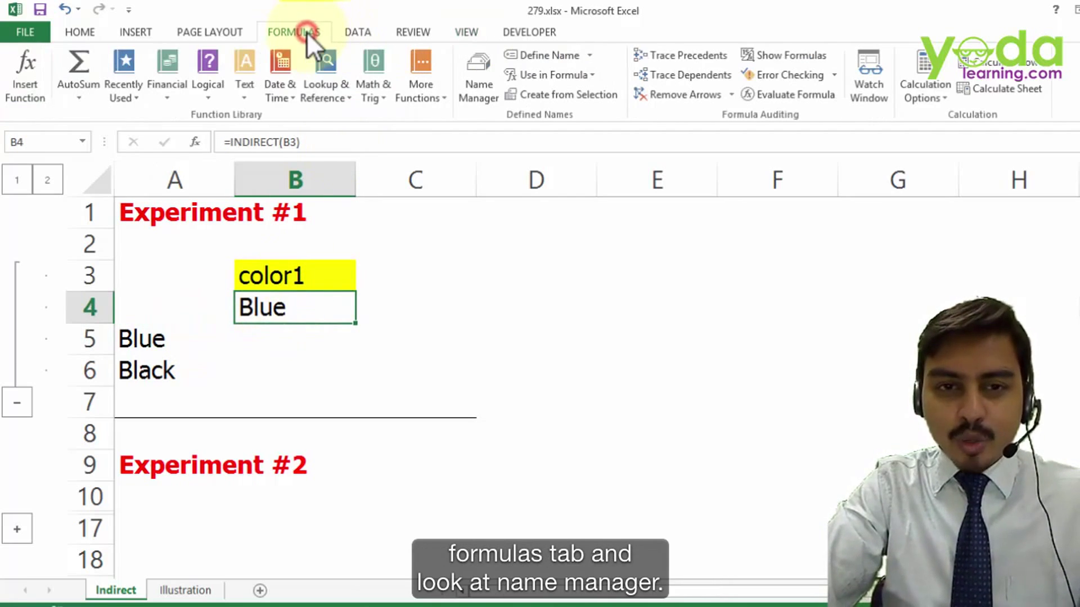
click(468, 86)
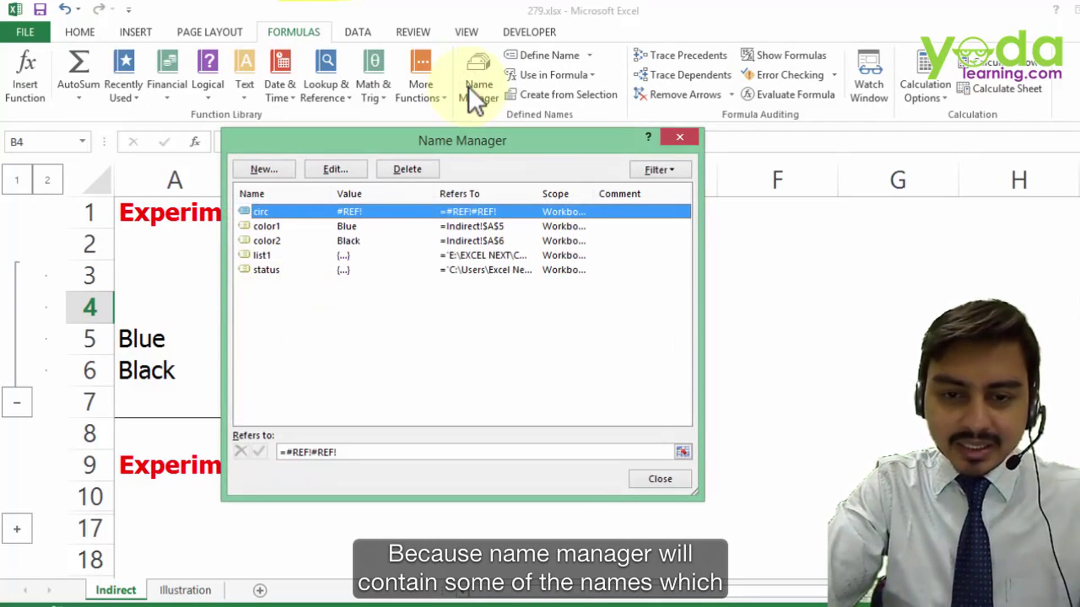
click(271, 226)
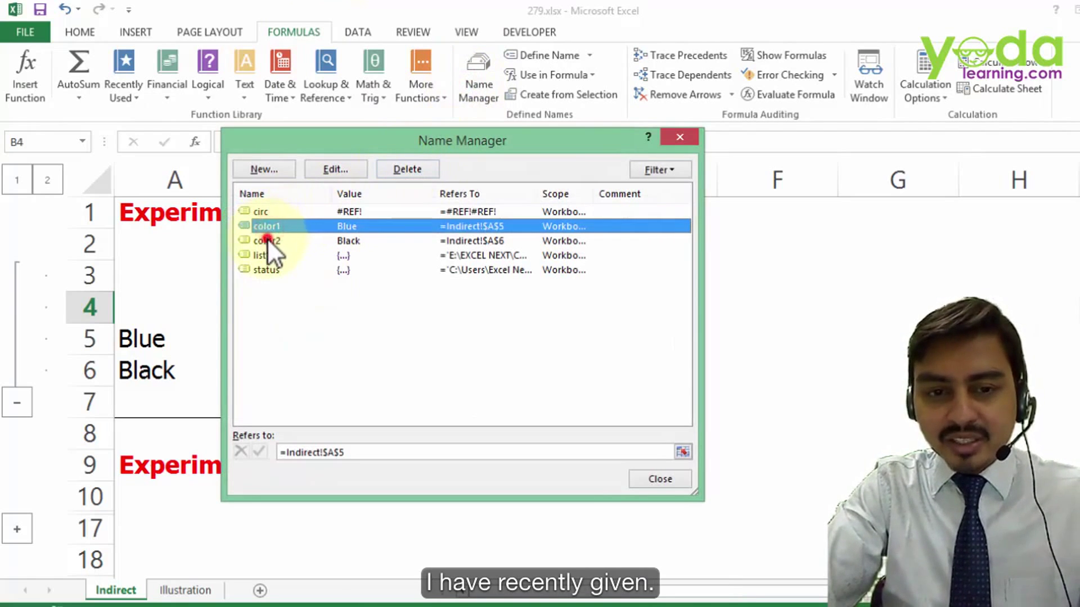
click(268, 239)
click(265, 254)
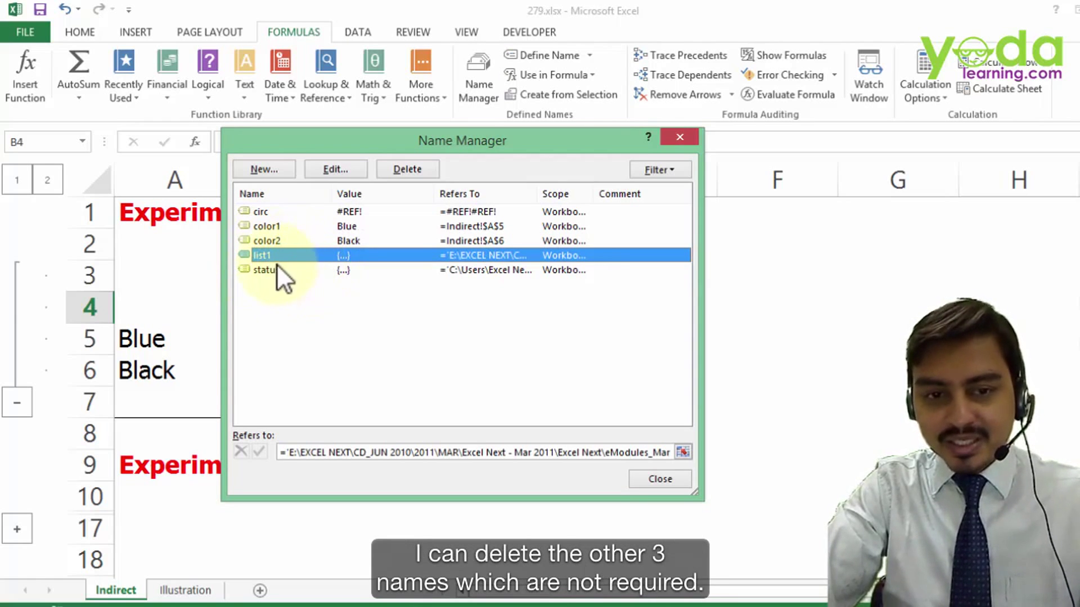
ctrl+click(272, 269)
ctrl+click(264, 213)
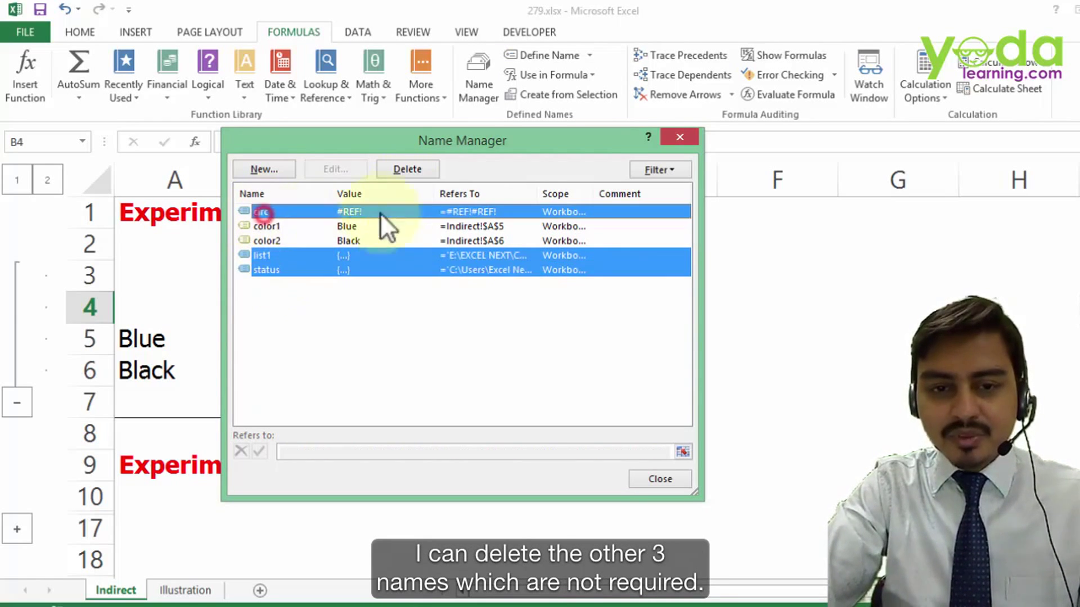
click(404, 168)
click(534, 360)
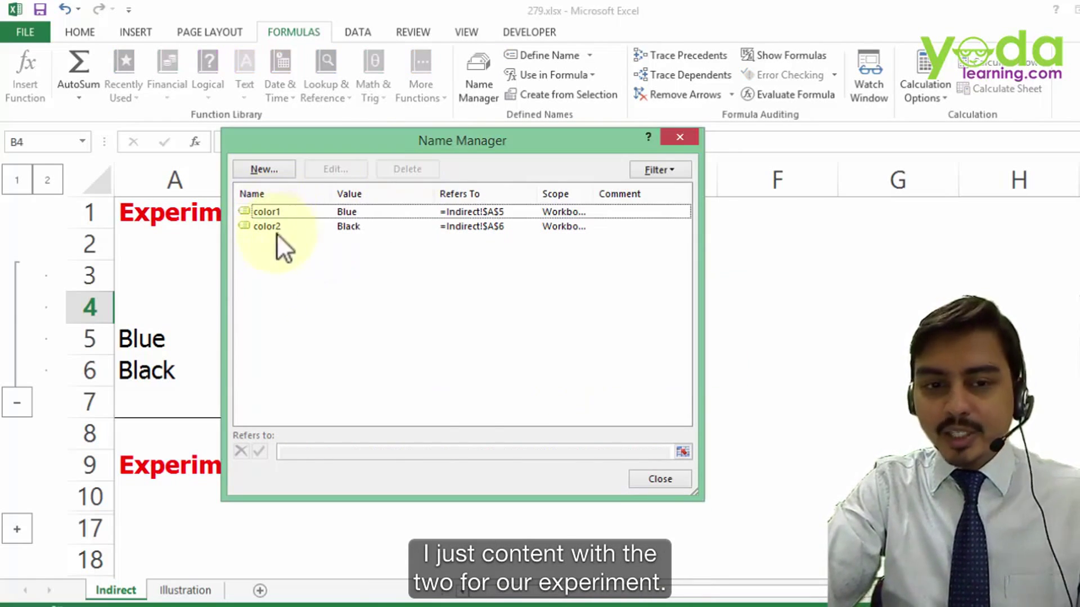
click(649, 481)
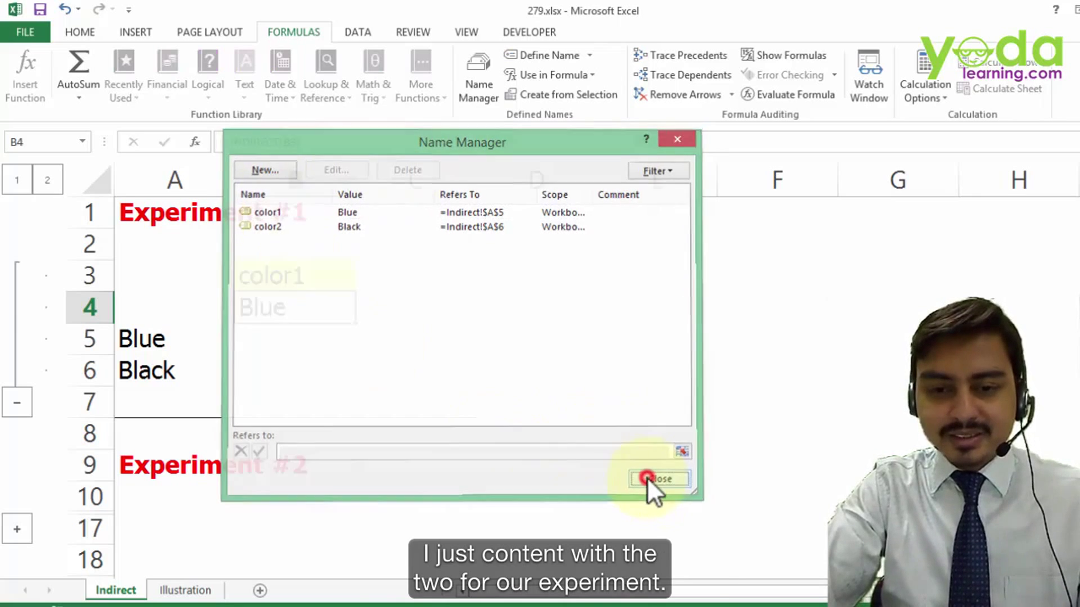